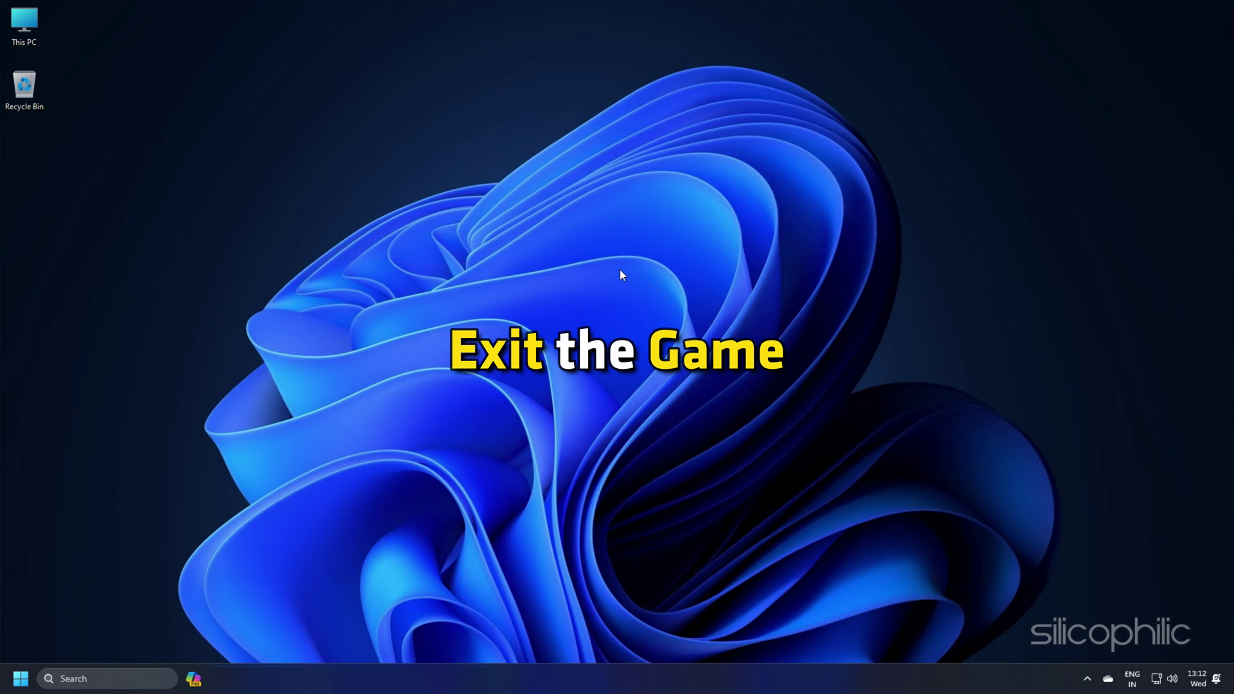
# Step: Open Task Manager from Windows search and end the Pal process in Processes
pyautogui.click(85, 679)
pyautogui.write('Task Manager')
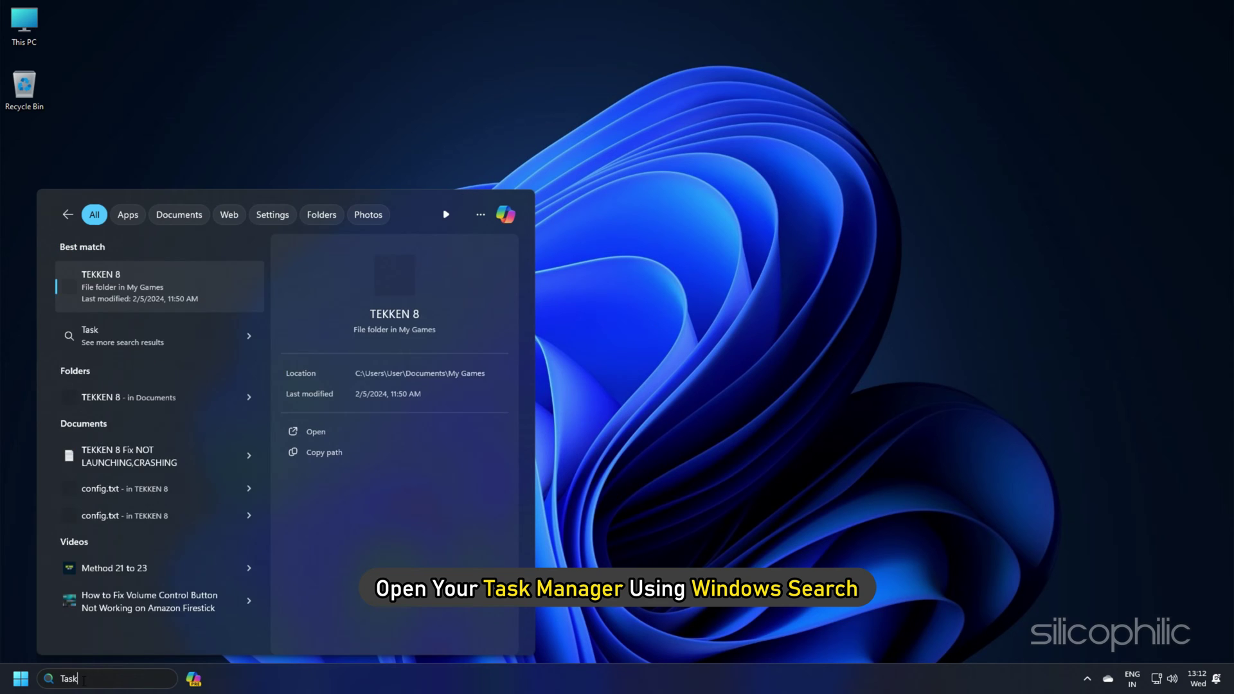
pyautogui.click(119, 284)
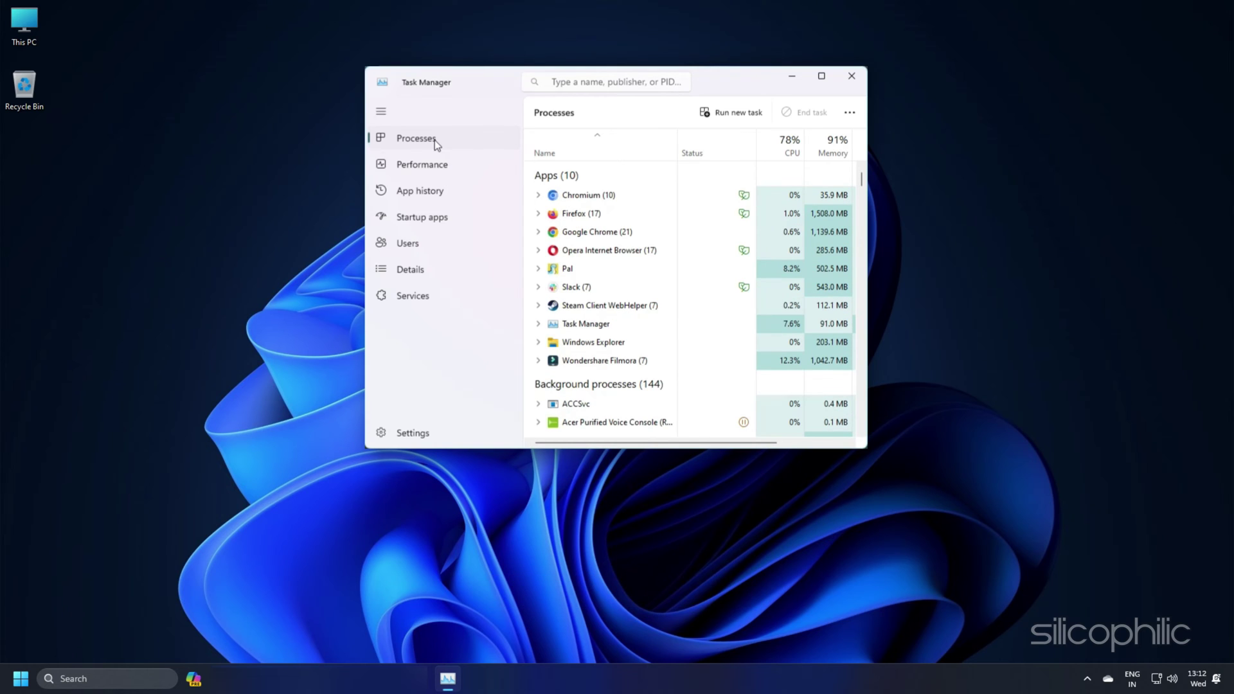
pyautogui.click(590, 268)
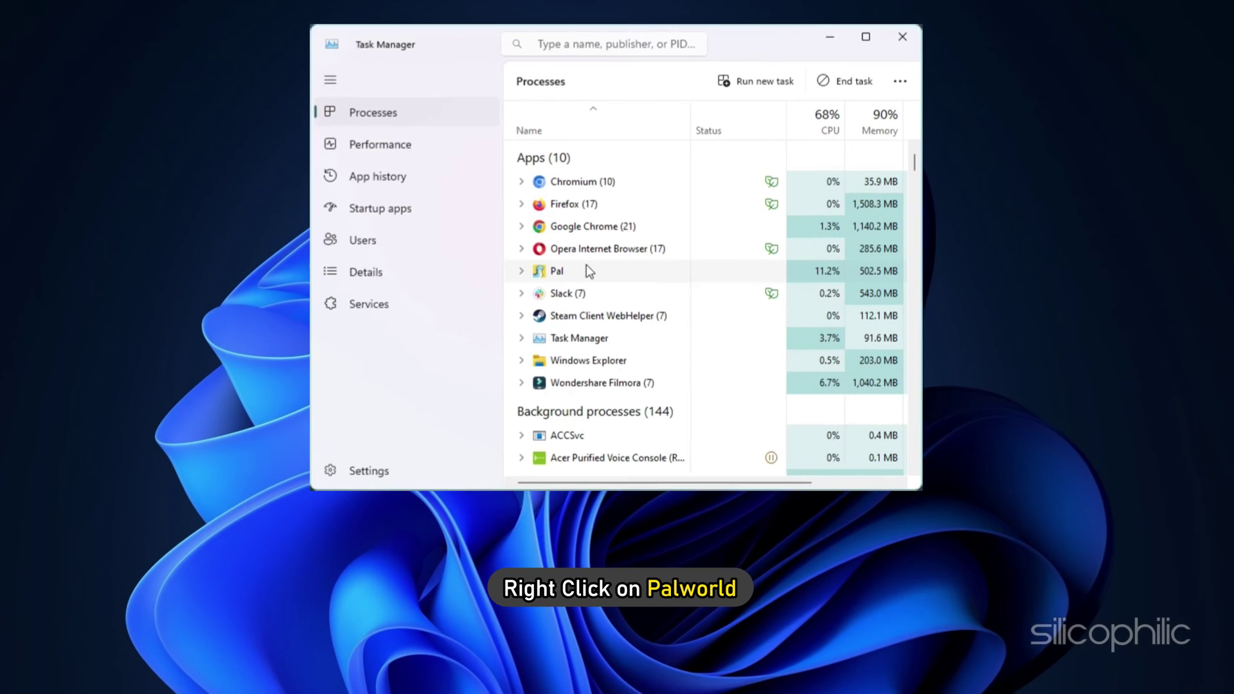
pyautogui.rightClick(587, 267)
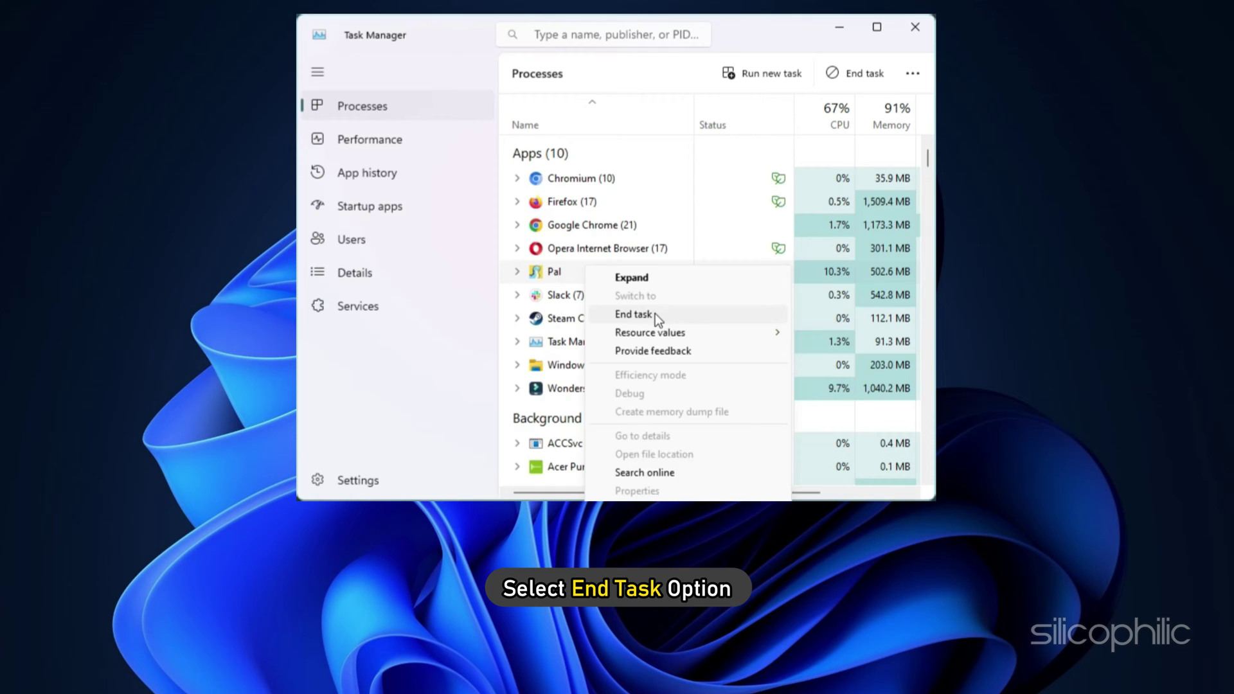
pyautogui.click(654, 314)
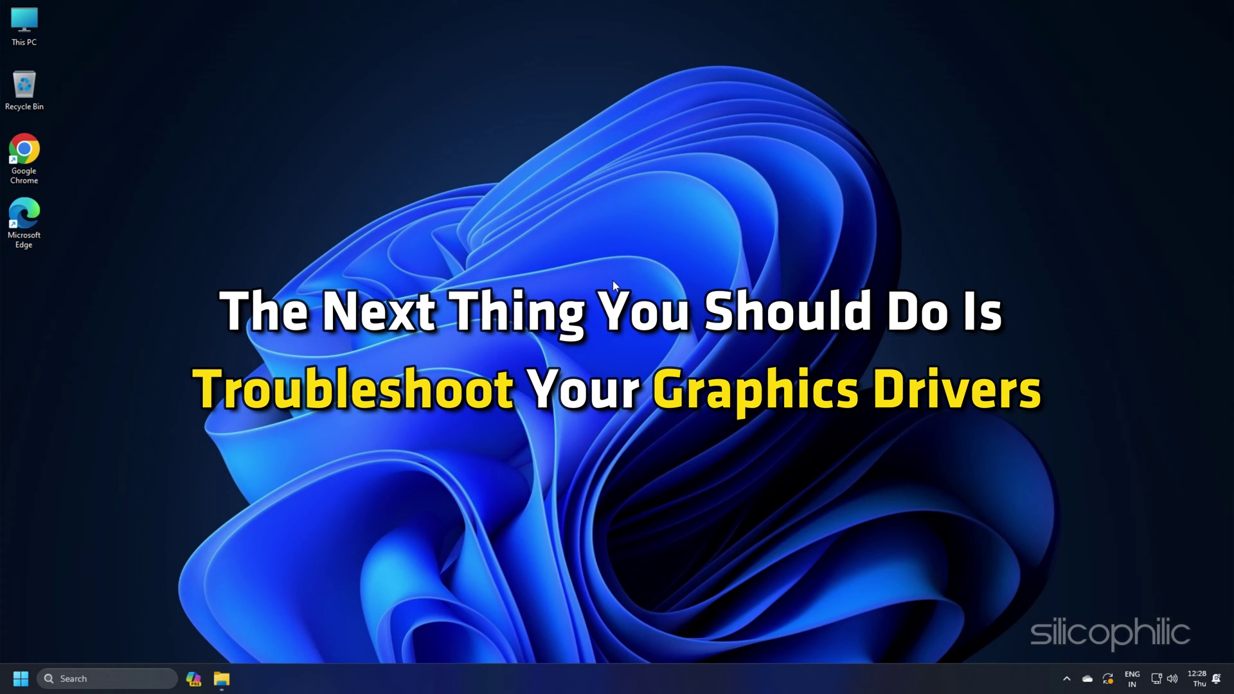
# Step: Open Device Manager from the Start context menu and expand Display adapters
pyautogui.rightClick(20, 682)
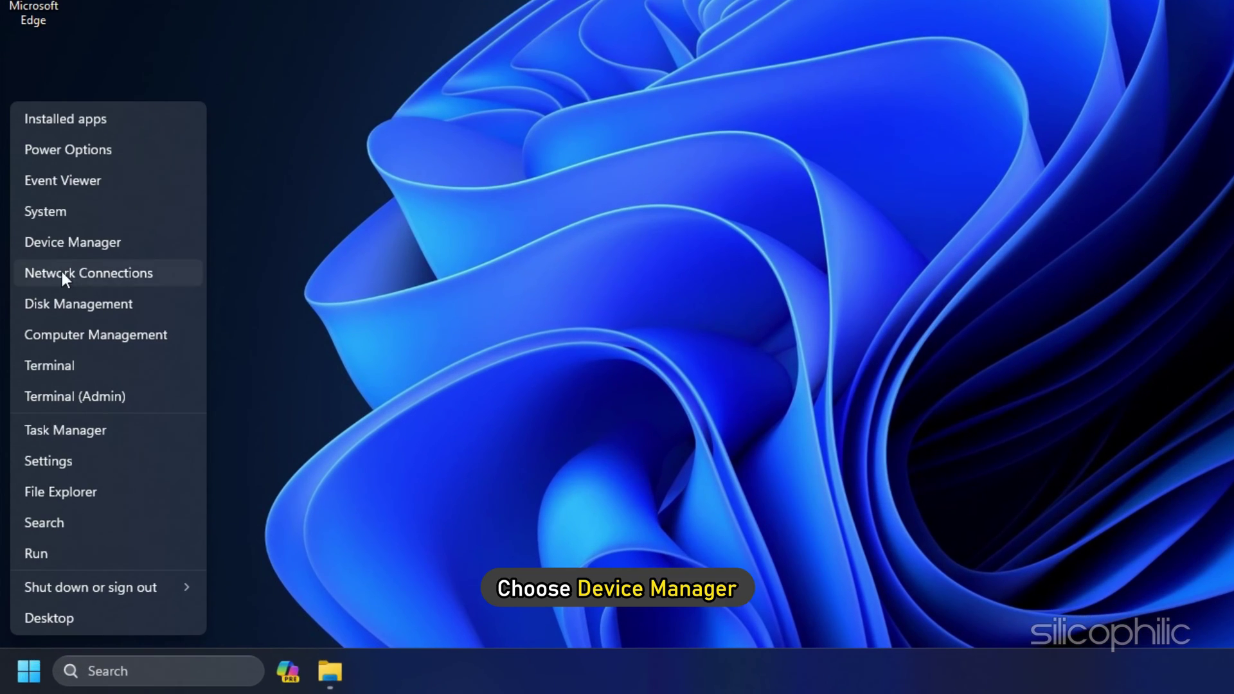
pyautogui.click(63, 242)
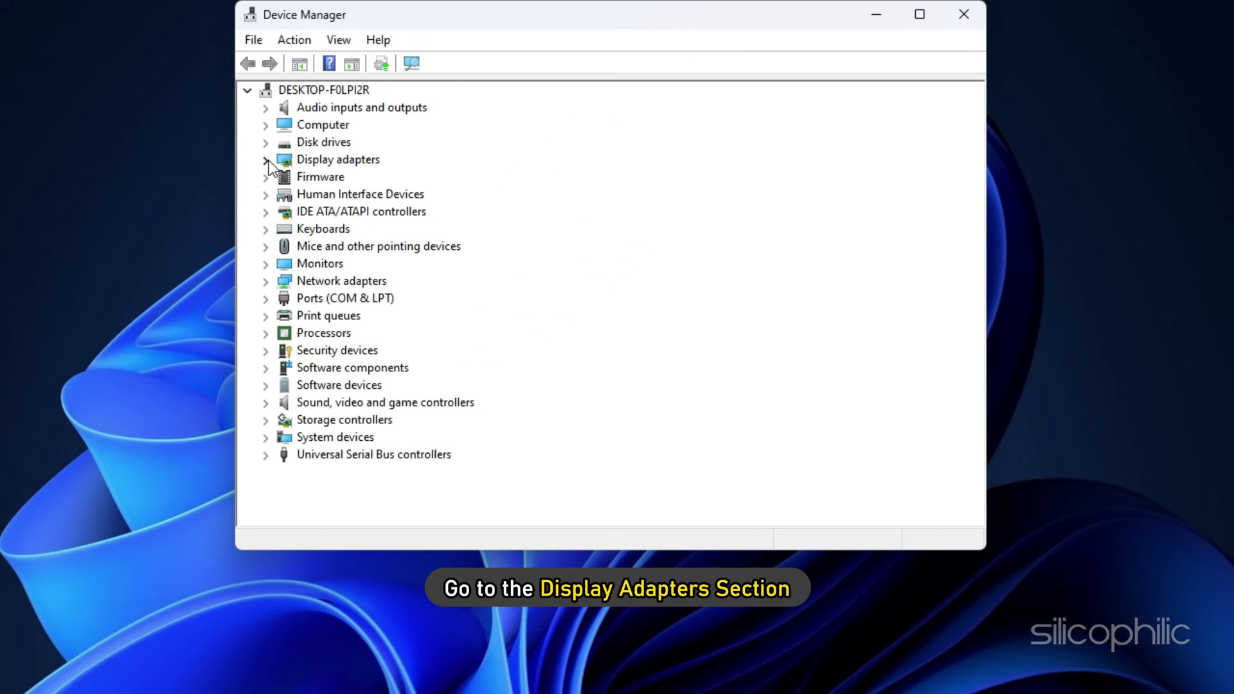
pyautogui.click(267, 160)
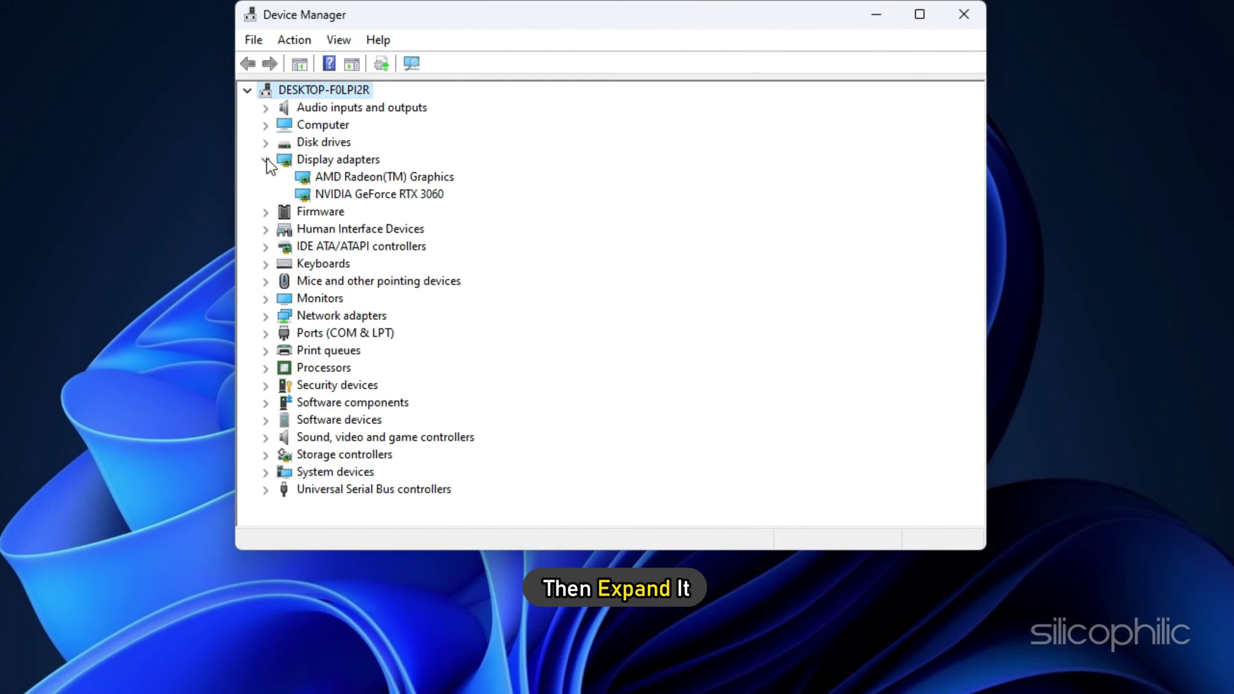
# Step: Search automatically for an NVIDIA GeForce RTX 3060 driver, confirming the best driver is installed
pyautogui.rightClick(337, 194)
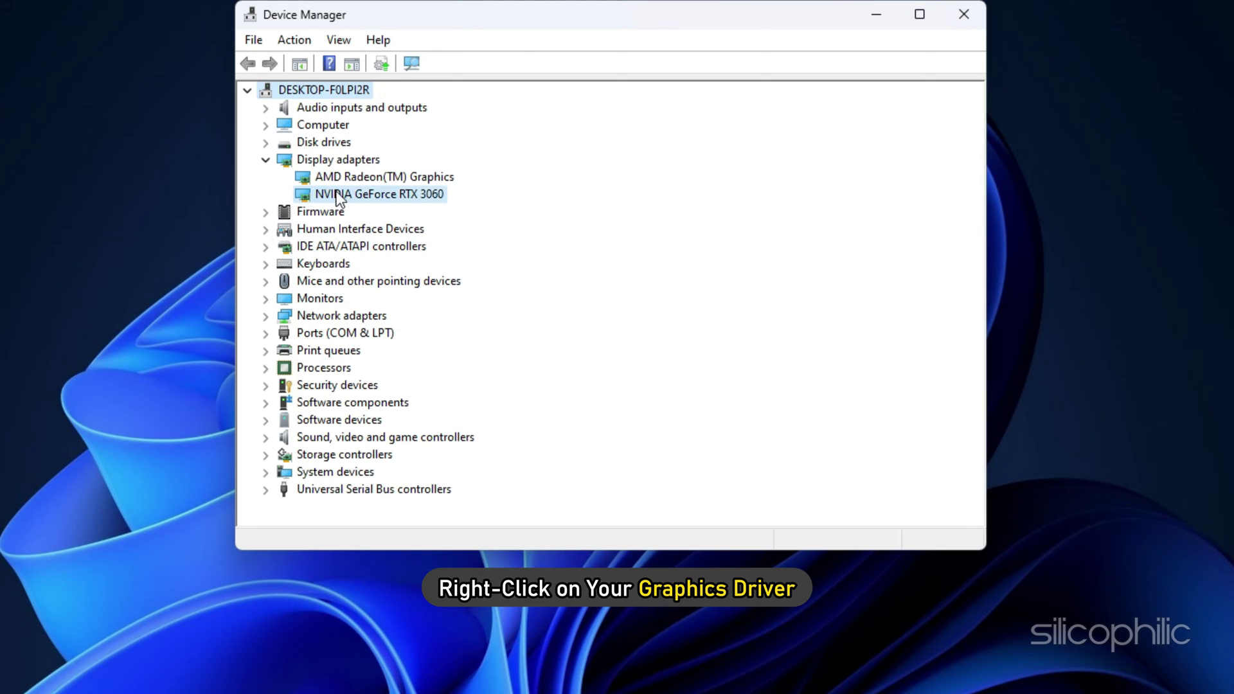
pyautogui.click(408, 204)
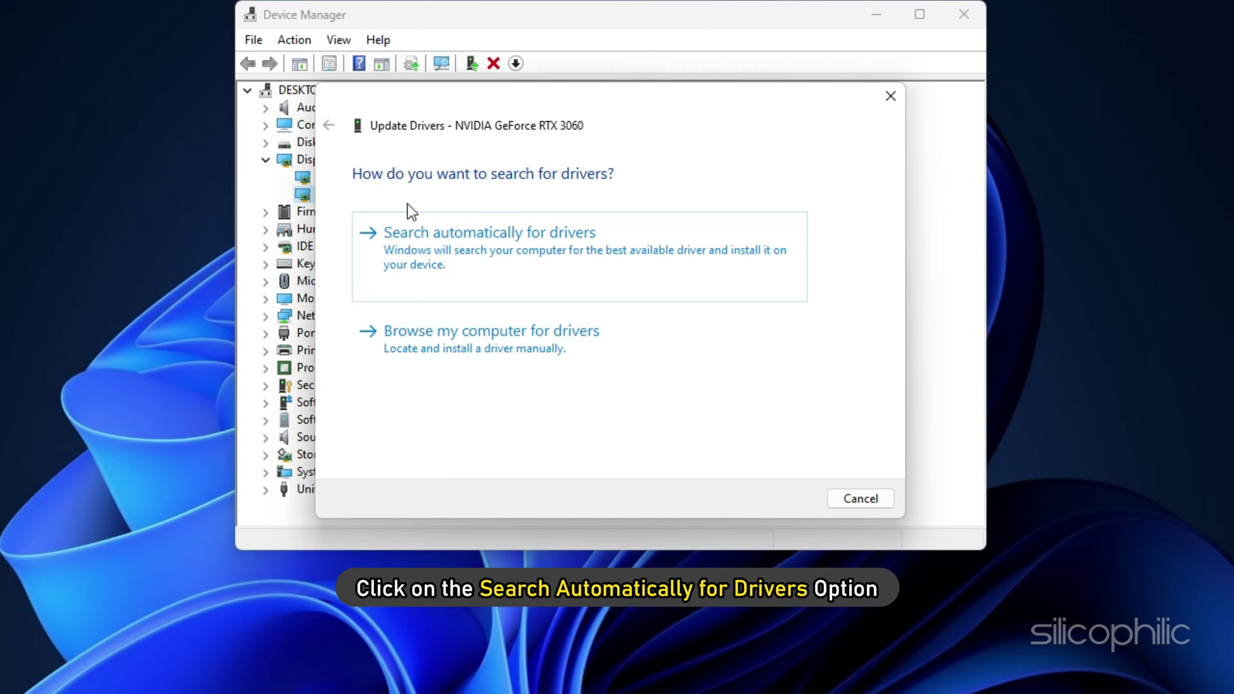
pyautogui.click(479, 246)
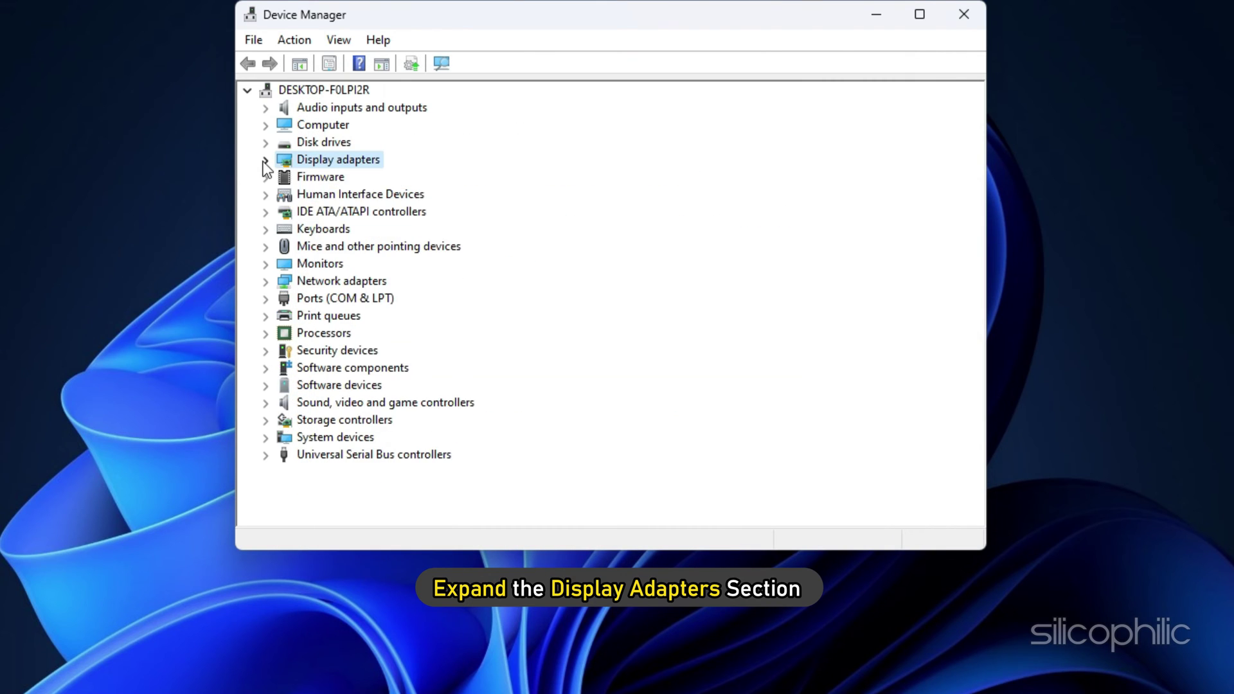
pyautogui.click(265, 160)
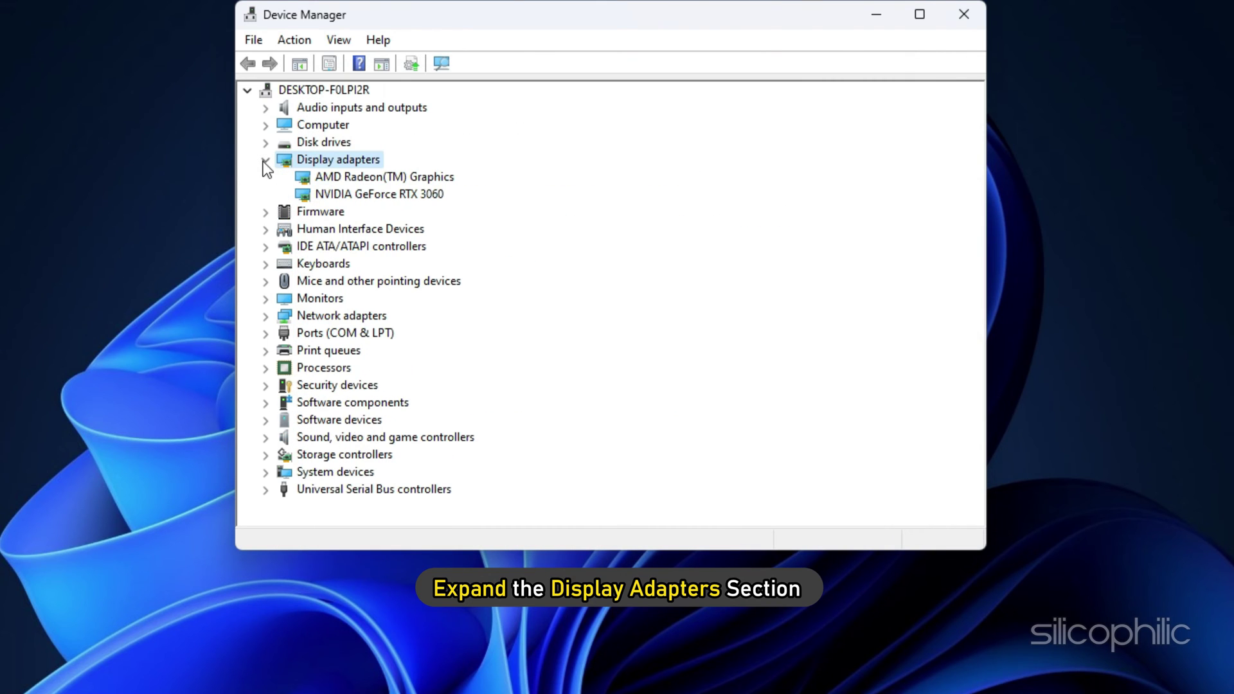
pyautogui.rightClick(337, 195)
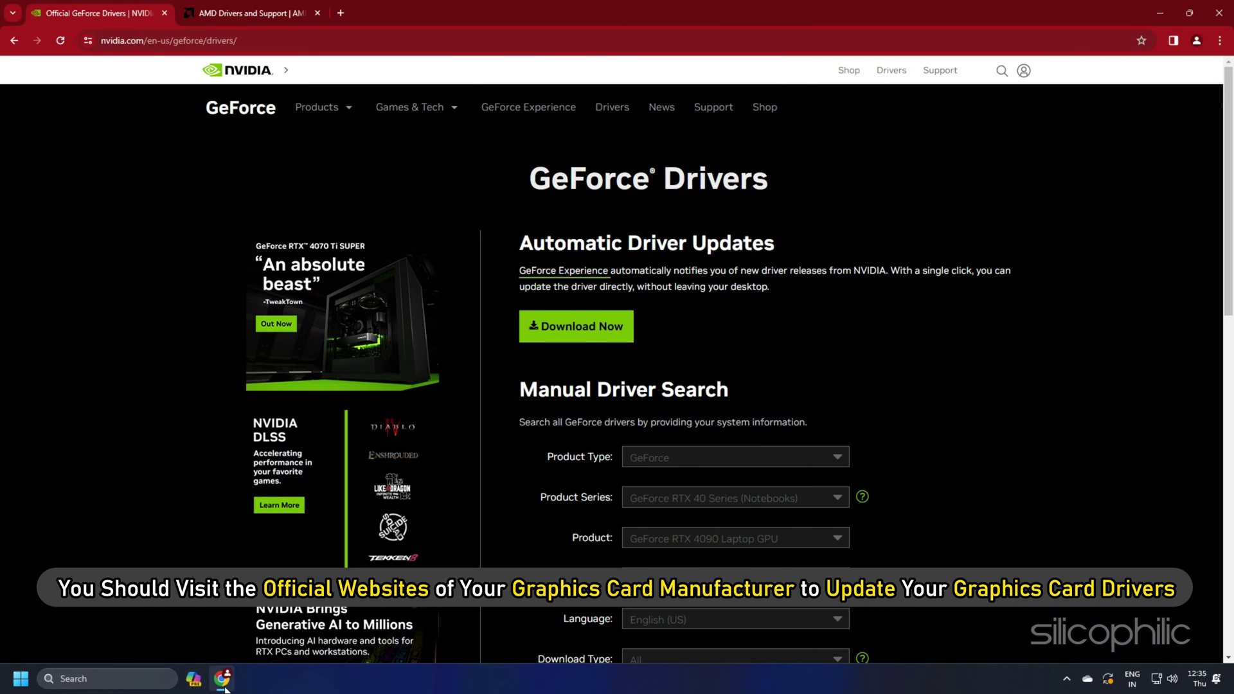
# Step: Download the GeForce Experience installer from NVIDIA and run it, allowing it to make changes
pyautogui.moveTo(233, 682)
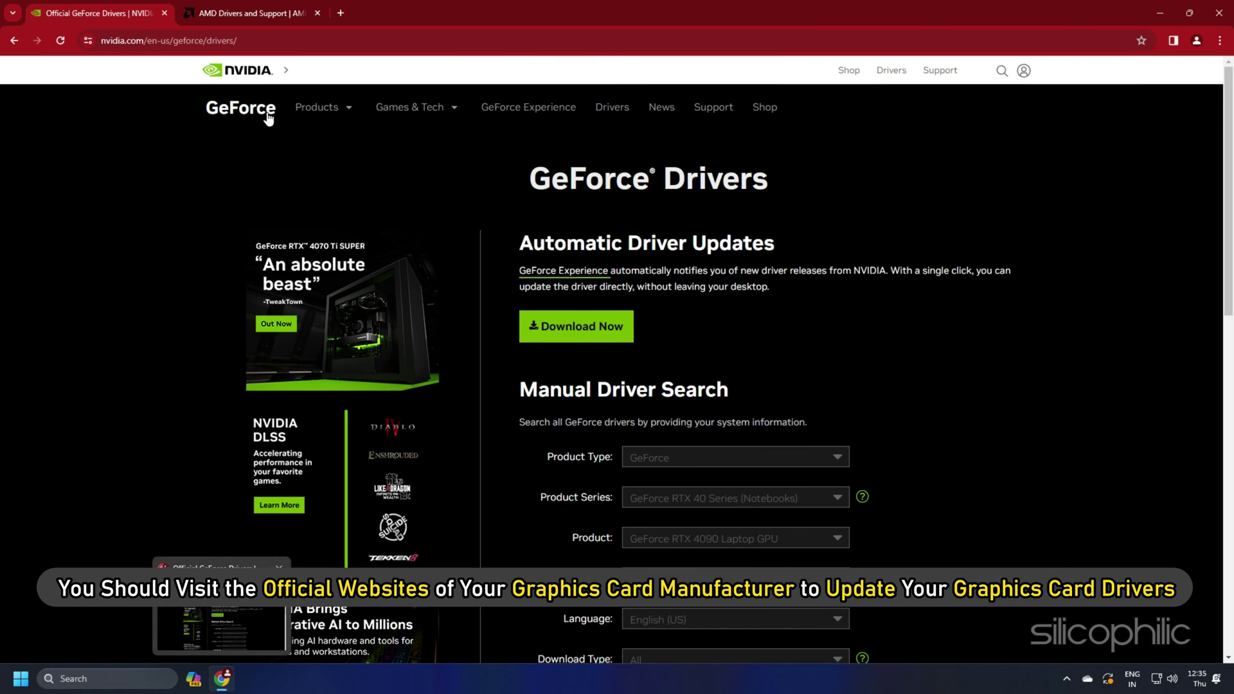
pyautogui.click(237, 13)
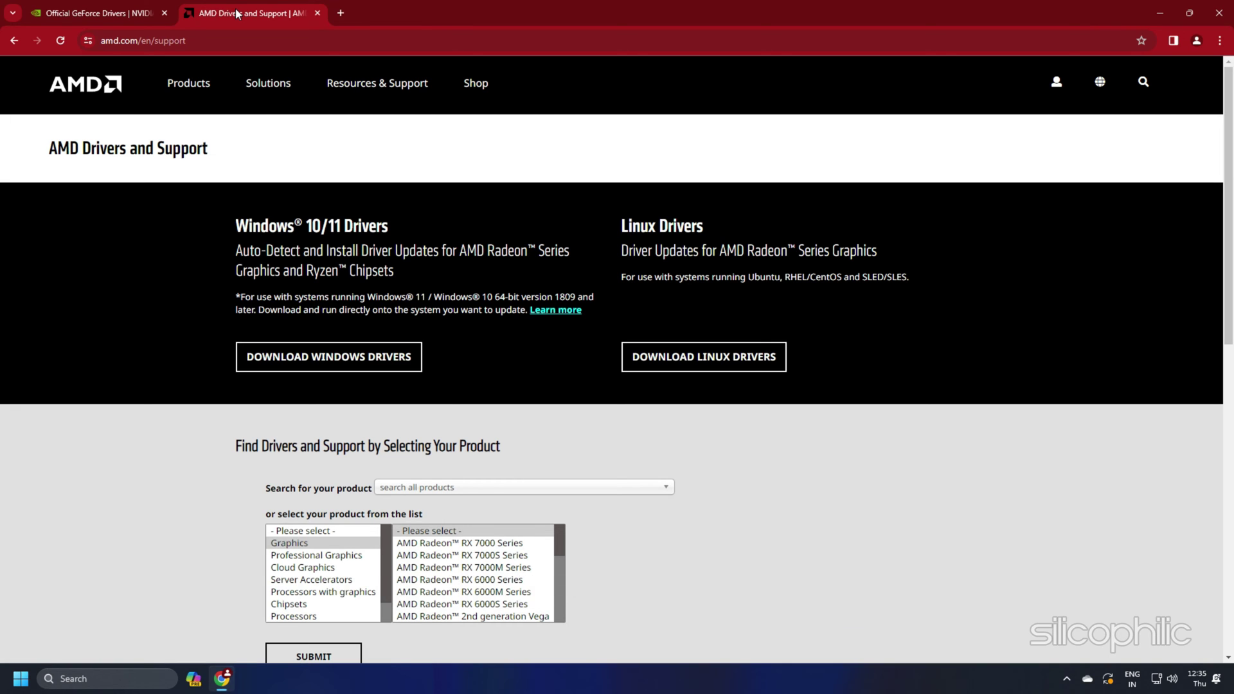
pyautogui.click(750, 332)
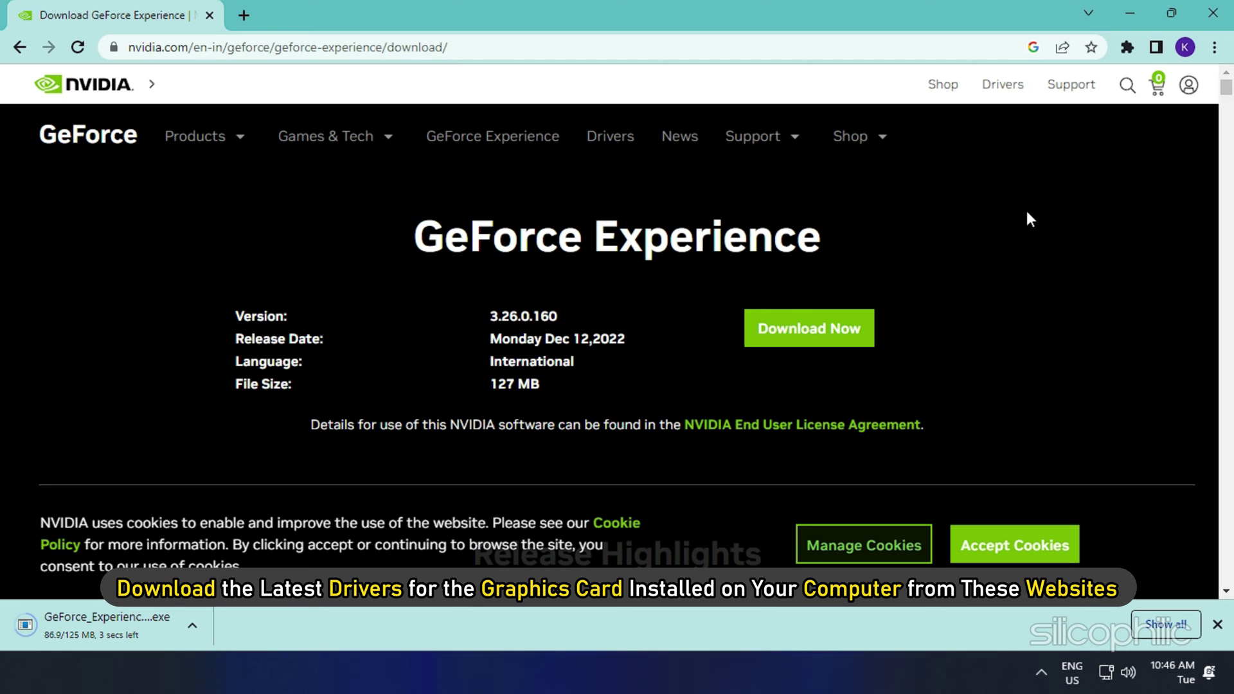
pyautogui.click(153, 619)
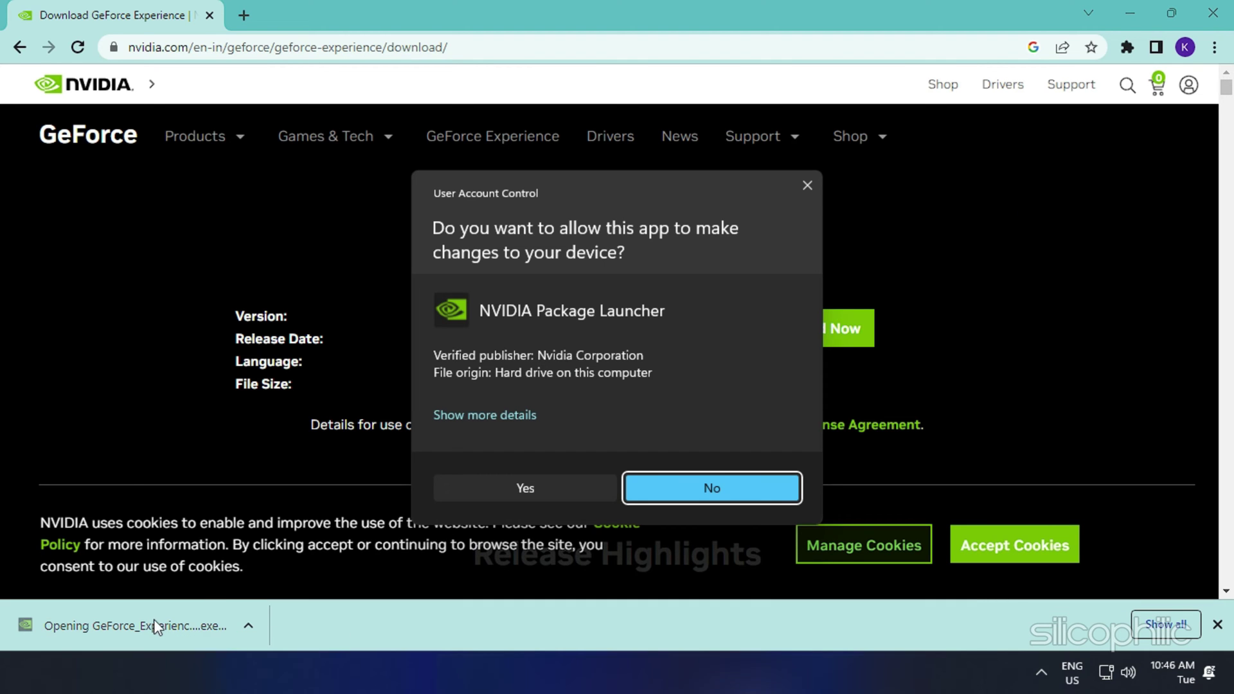
pyautogui.click(577, 489)
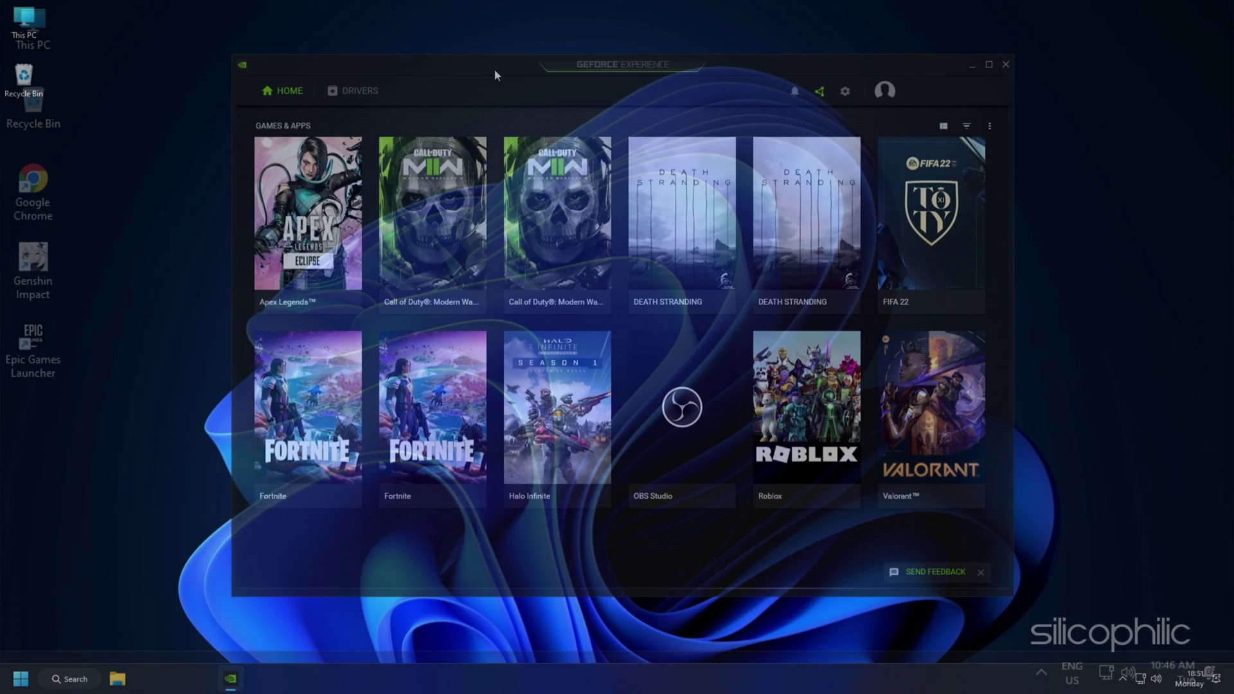
# Step: Check for driver updates on the GeForce Experience Drivers page, finding the latest Game Ready Driver installed
pyautogui.click(373, 93)
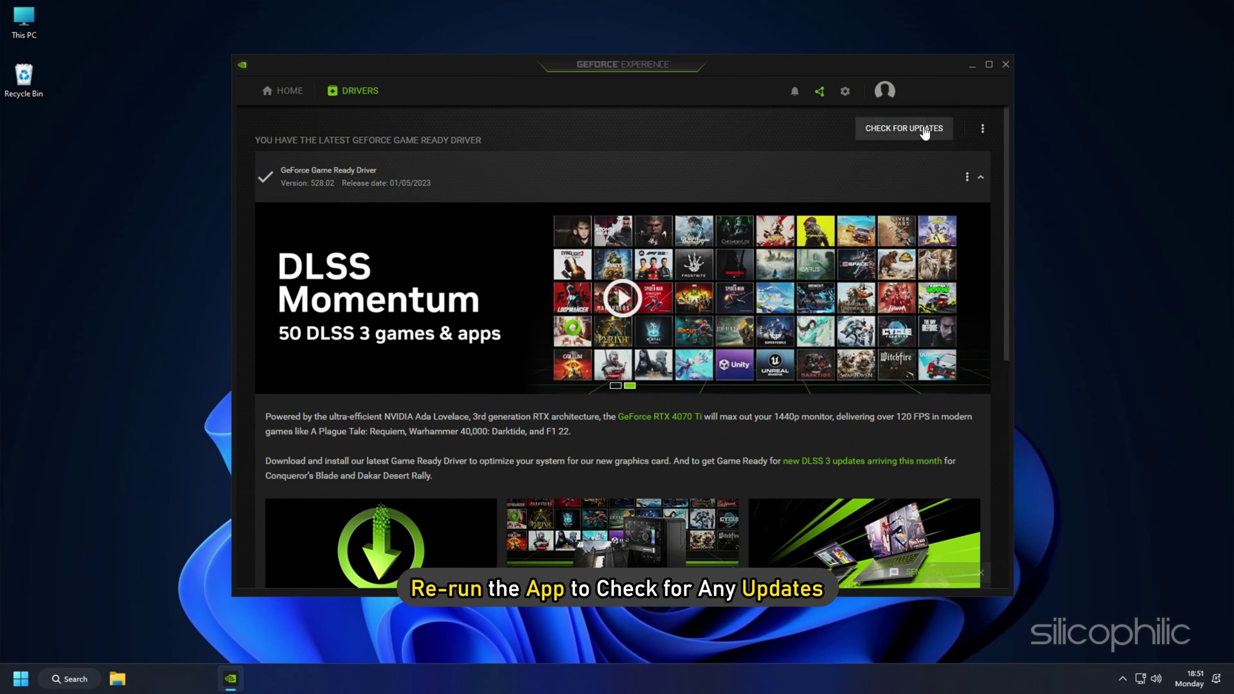
pyautogui.click(945, 131)
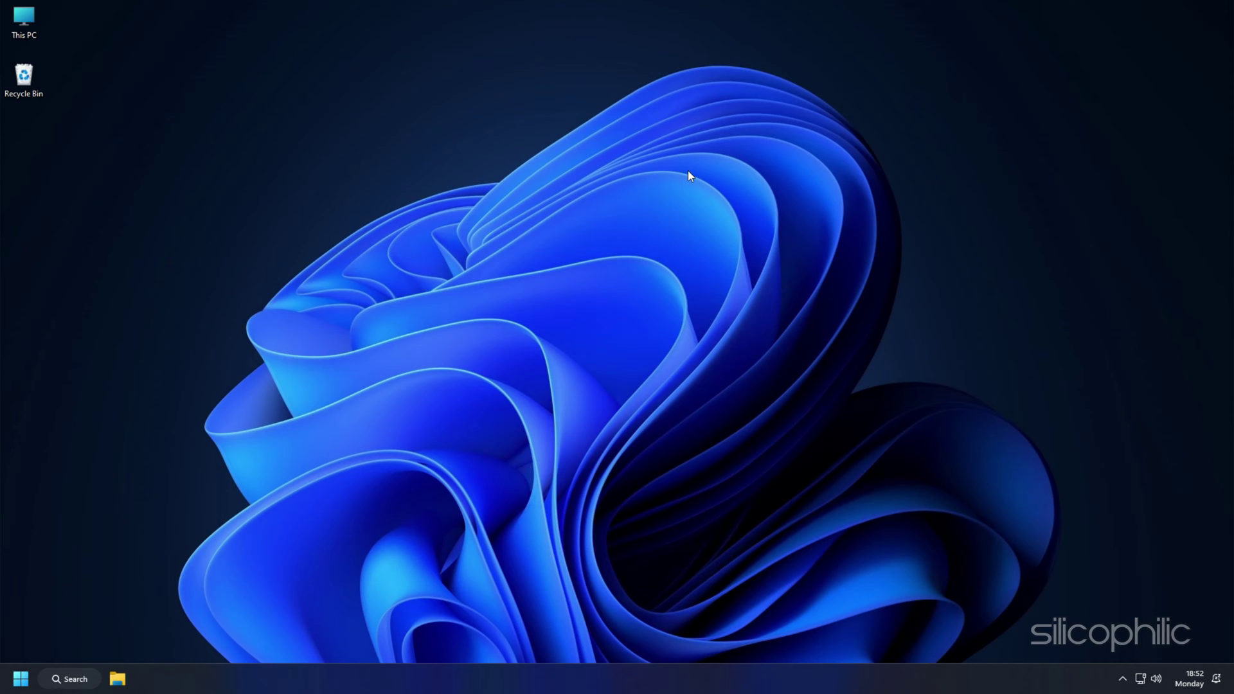
# Step: Run devmgmt.msc and expand Display adapters to show the AMD Radeon(TM) Graphics and RTX 3060
pyautogui.press('super+r')
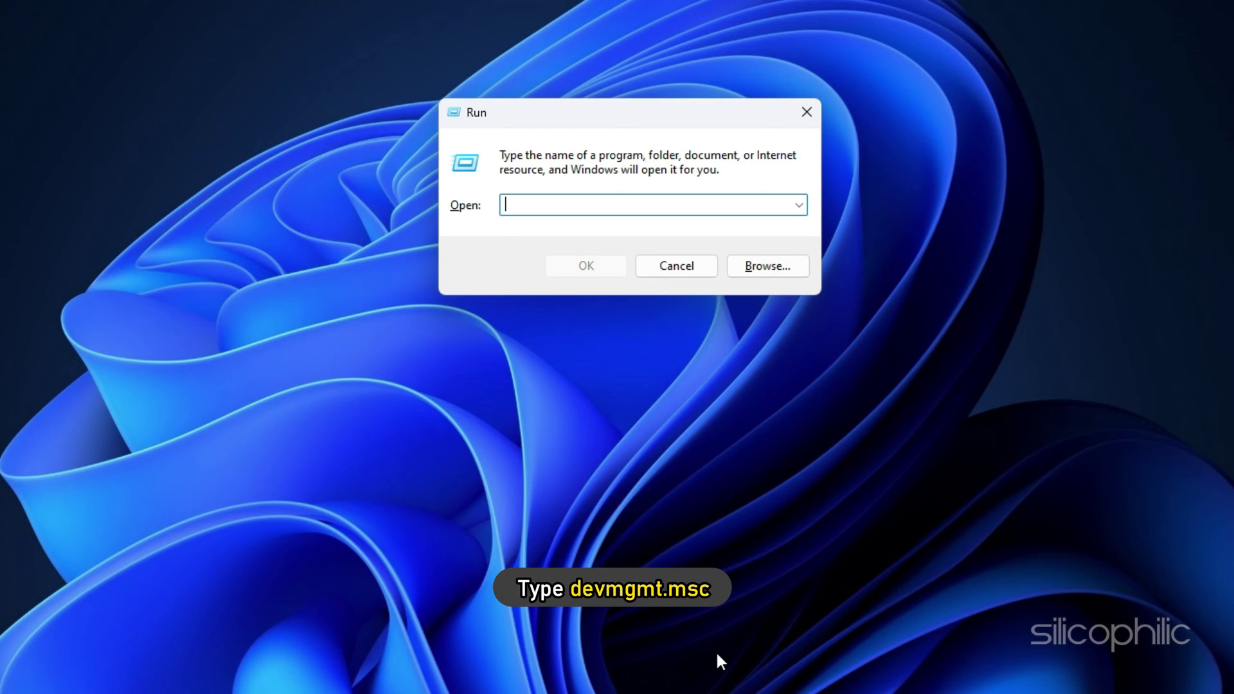
pyautogui.write('devmgmt.msc')
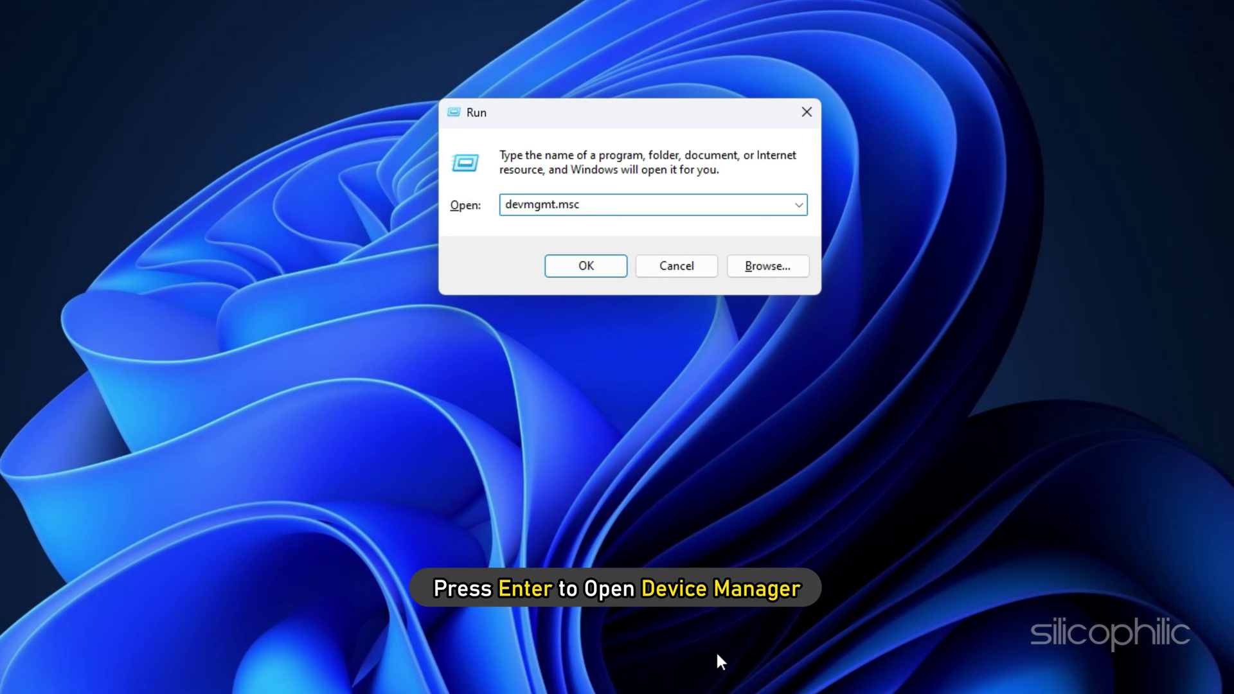
pyautogui.press('Return')
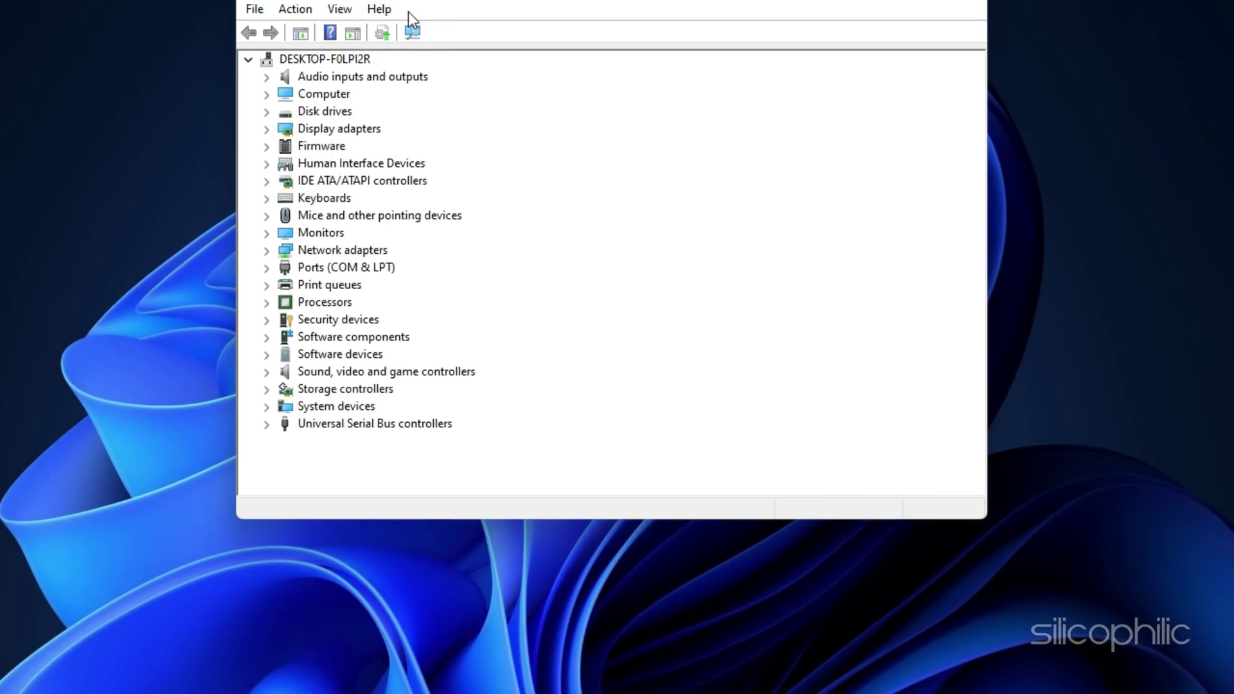
pyautogui.click(268, 169)
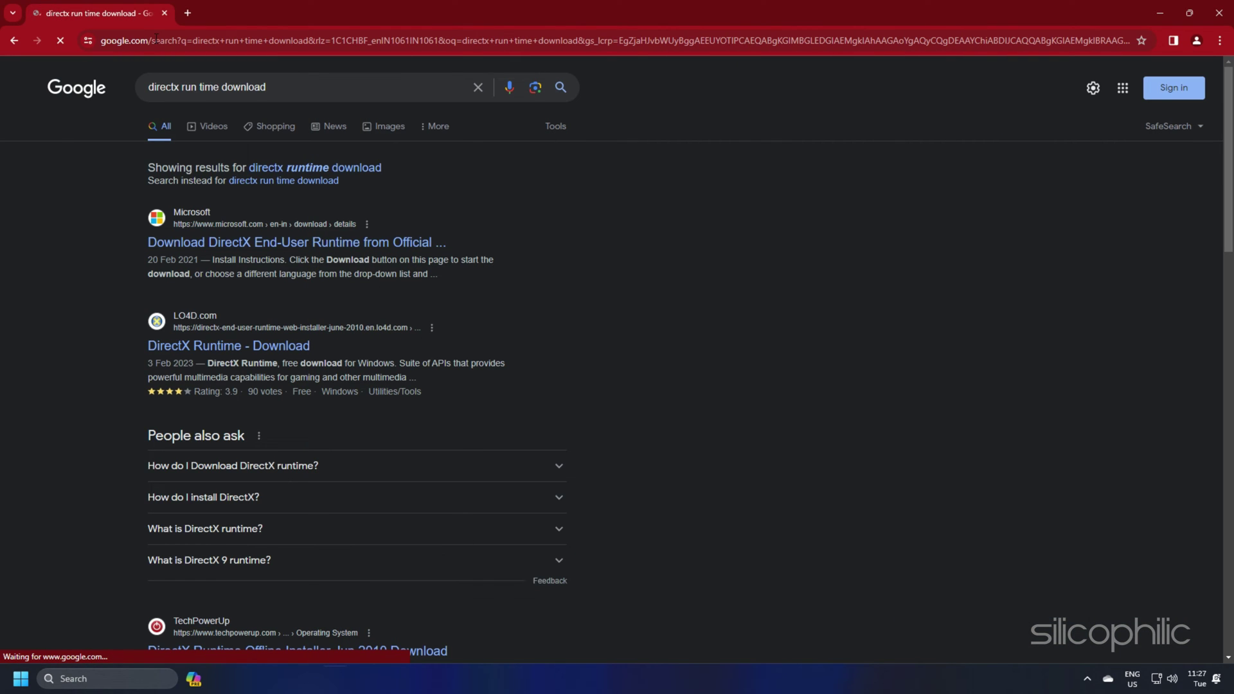
# Step: Download the DirectX End-User Runtime from Microsoft's page with English as the language
pyautogui.click(286, 245)
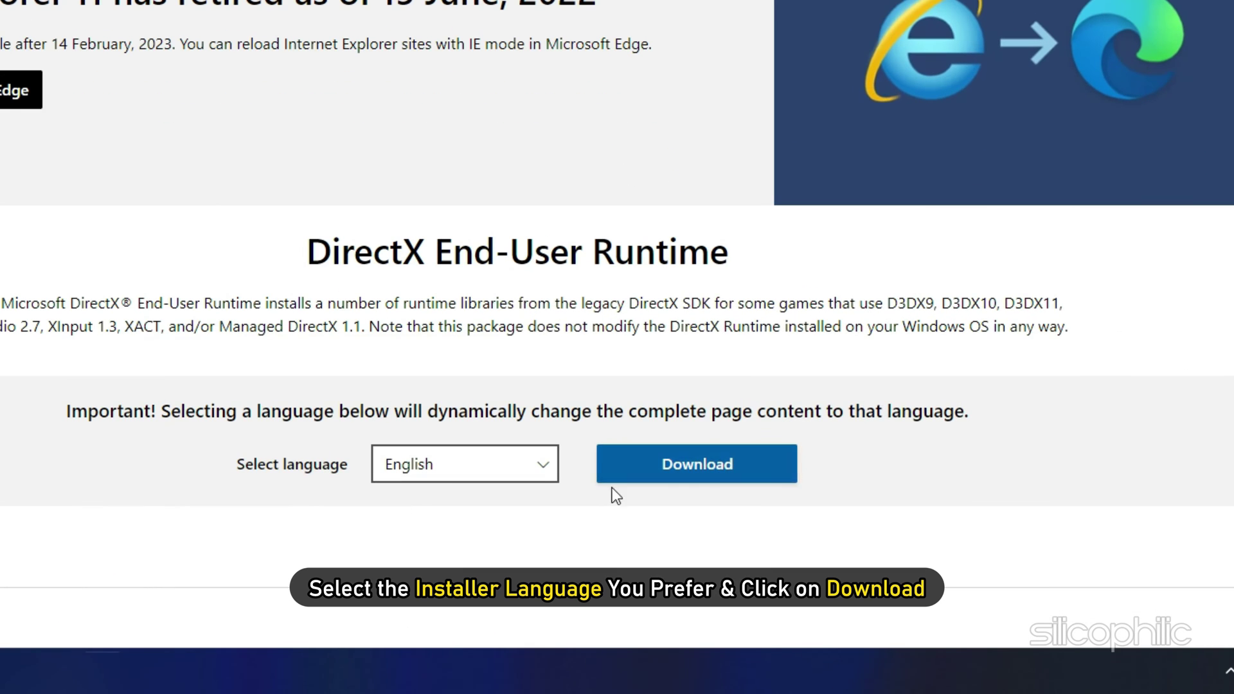
pyautogui.click(628, 544)
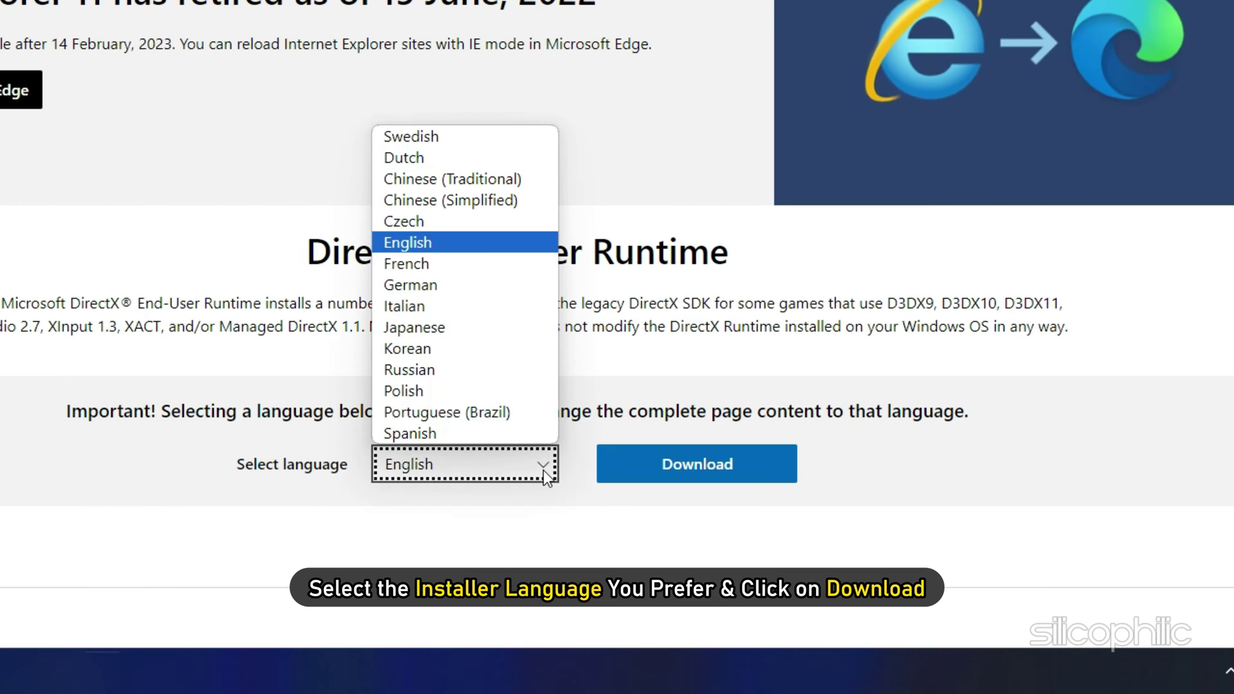
pyautogui.click(437, 244)
pyautogui.click(681, 464)
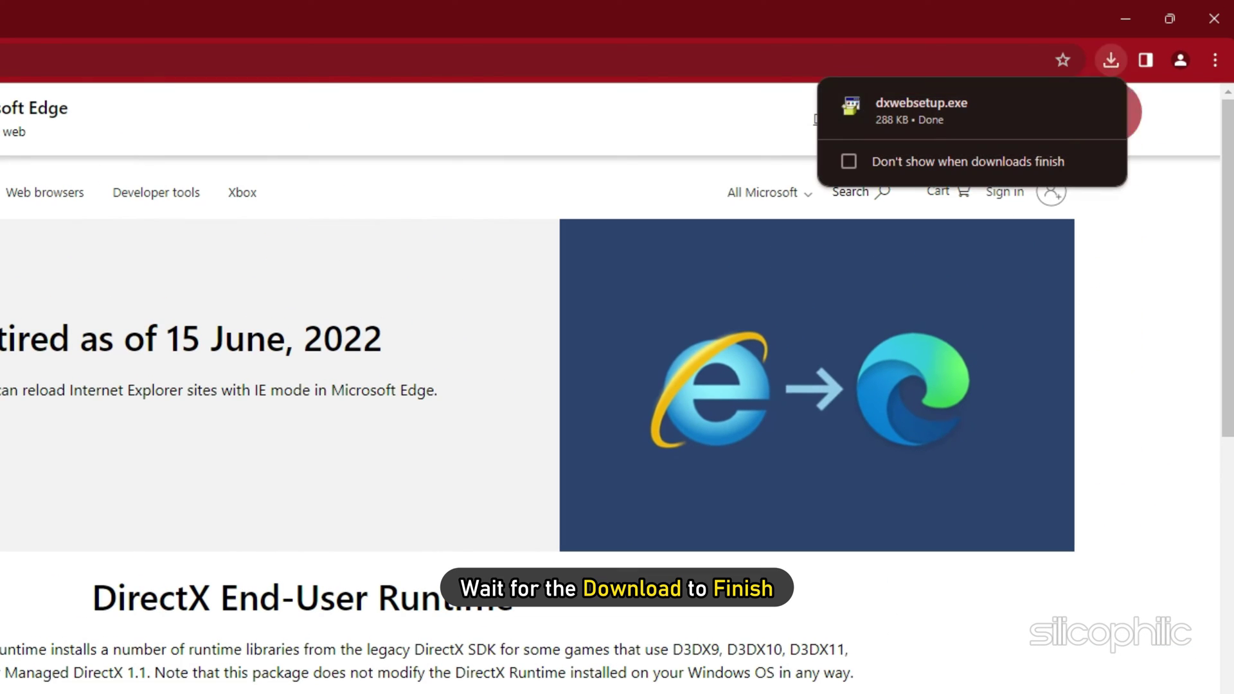
# Step: Run the downloaded dxwebsetup.exe, allow it to make changes, and finish the DirectX setup
pyautogui.click(1108, 60)
pyautogui.click(975, 133)
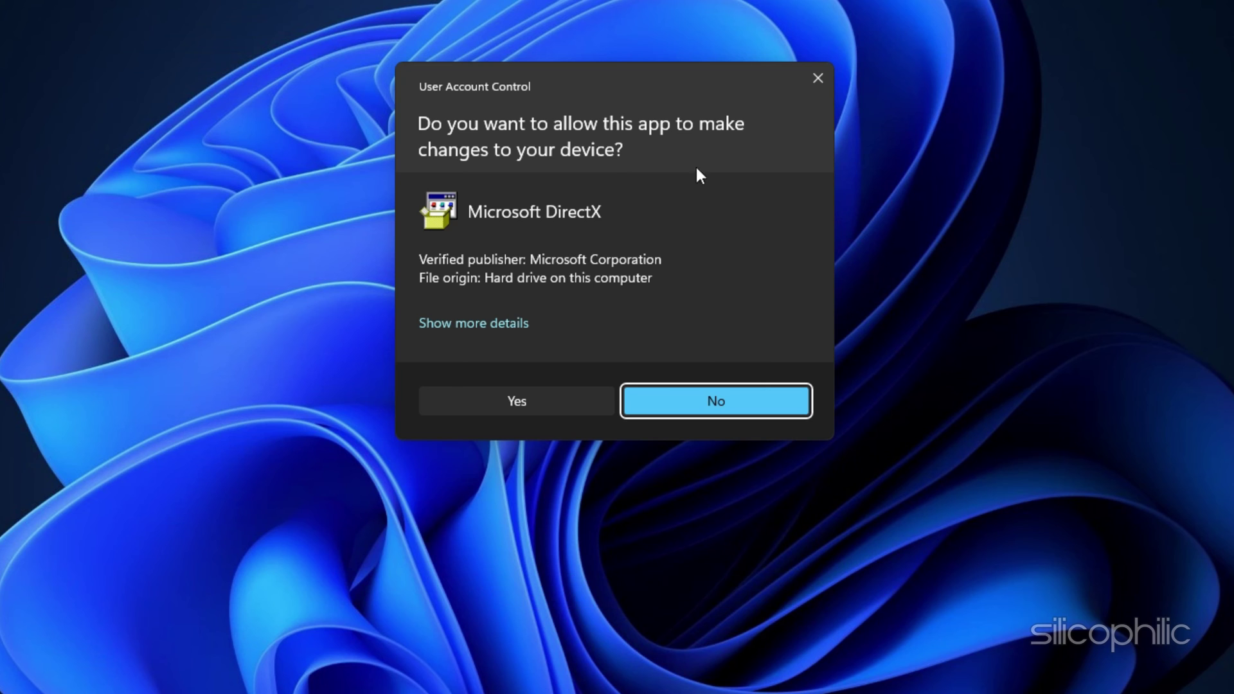
pyautogui.click(546, 404)
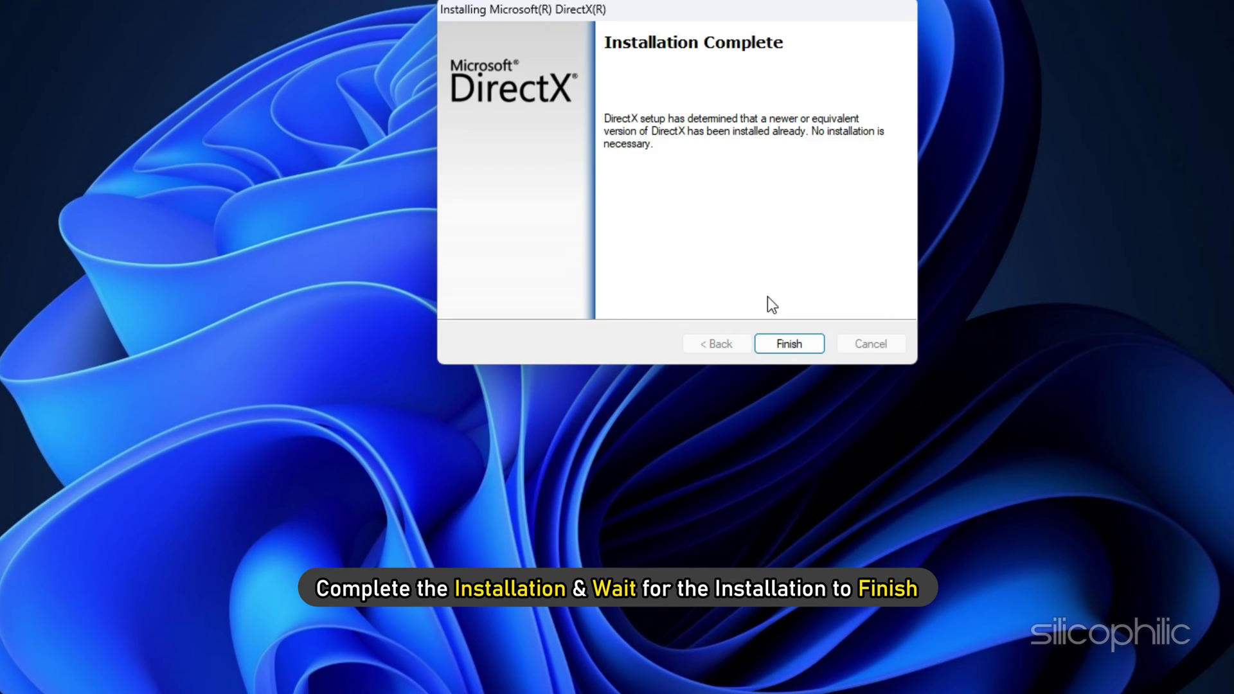
pyautogui.click(788, 344)
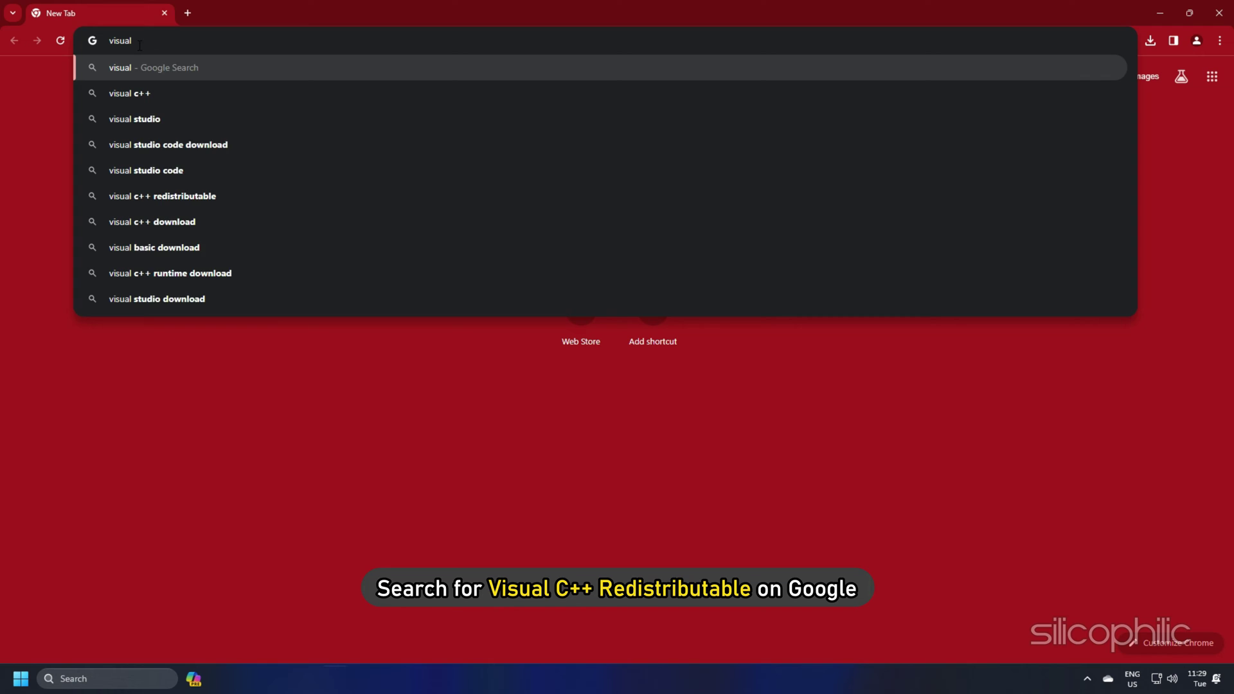
# Step: Search 'c++ redistributables' and download the x64 vc_redist from Microsoft Learn's latest downloads page
pyautogui.write('c++ redistr')
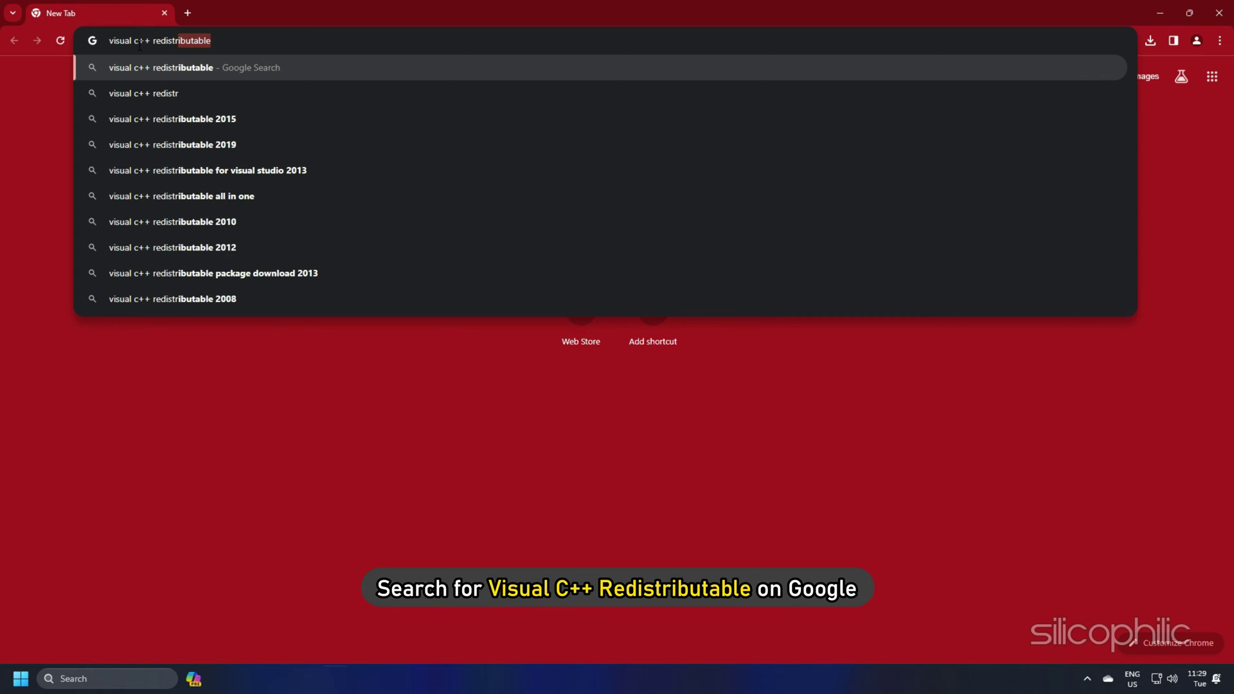
pyautogui.write('ibutables')
pyautogui.press('Return')
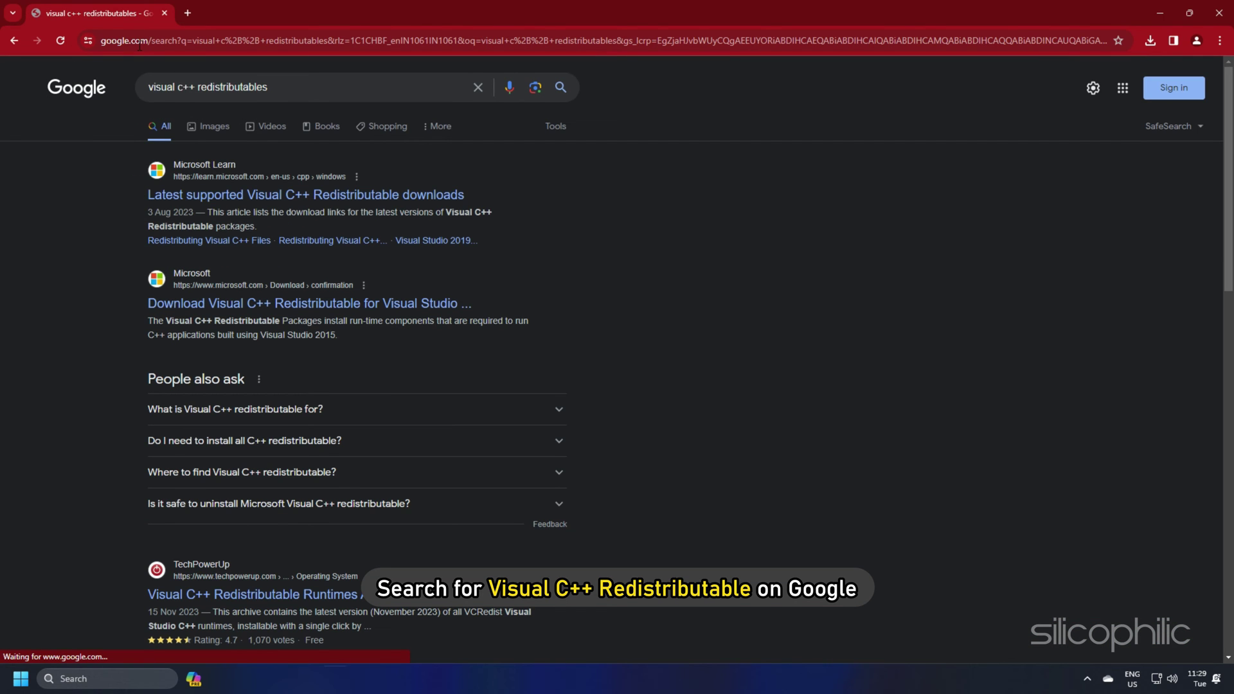
pyautogui.click(288, 196)
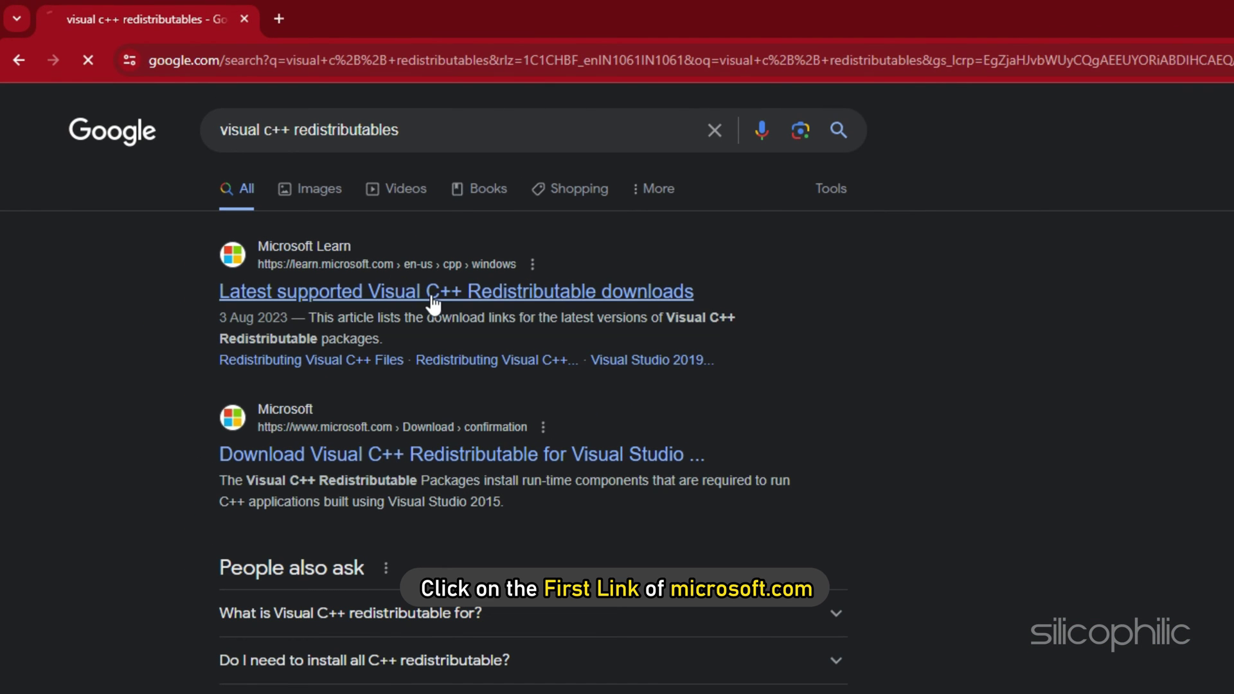
pyautogui.scroll(-5, 533, 386)
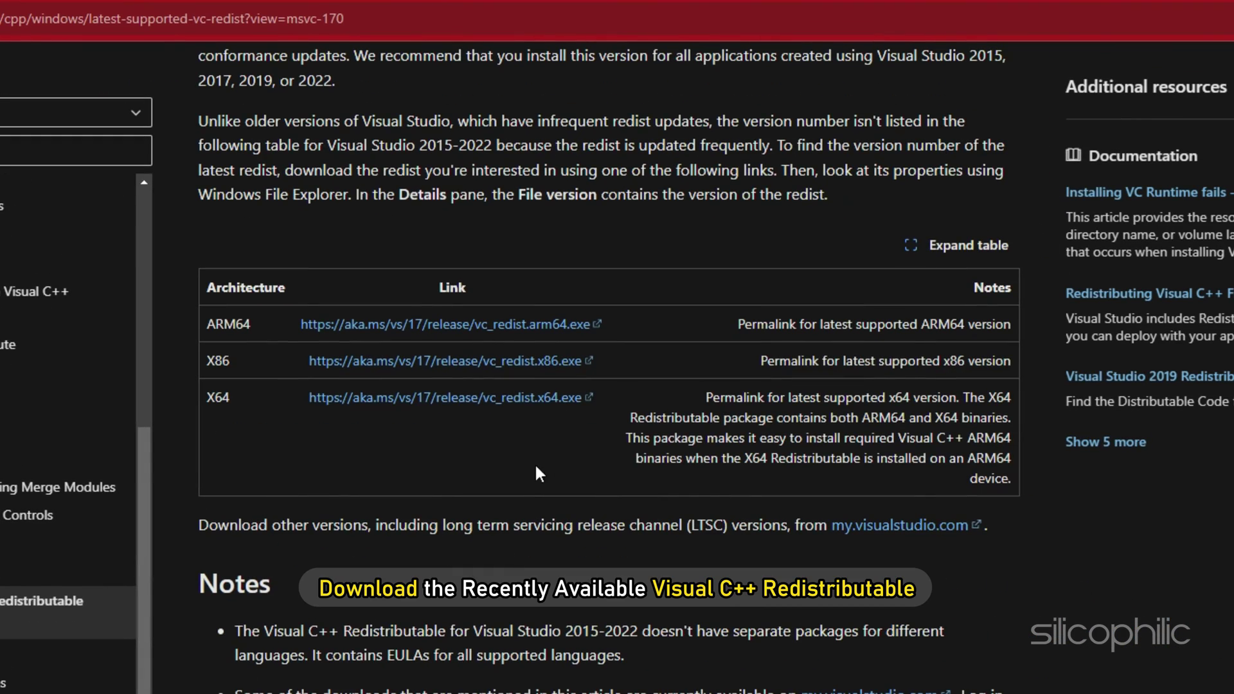
pyautogui.click(440, 399)
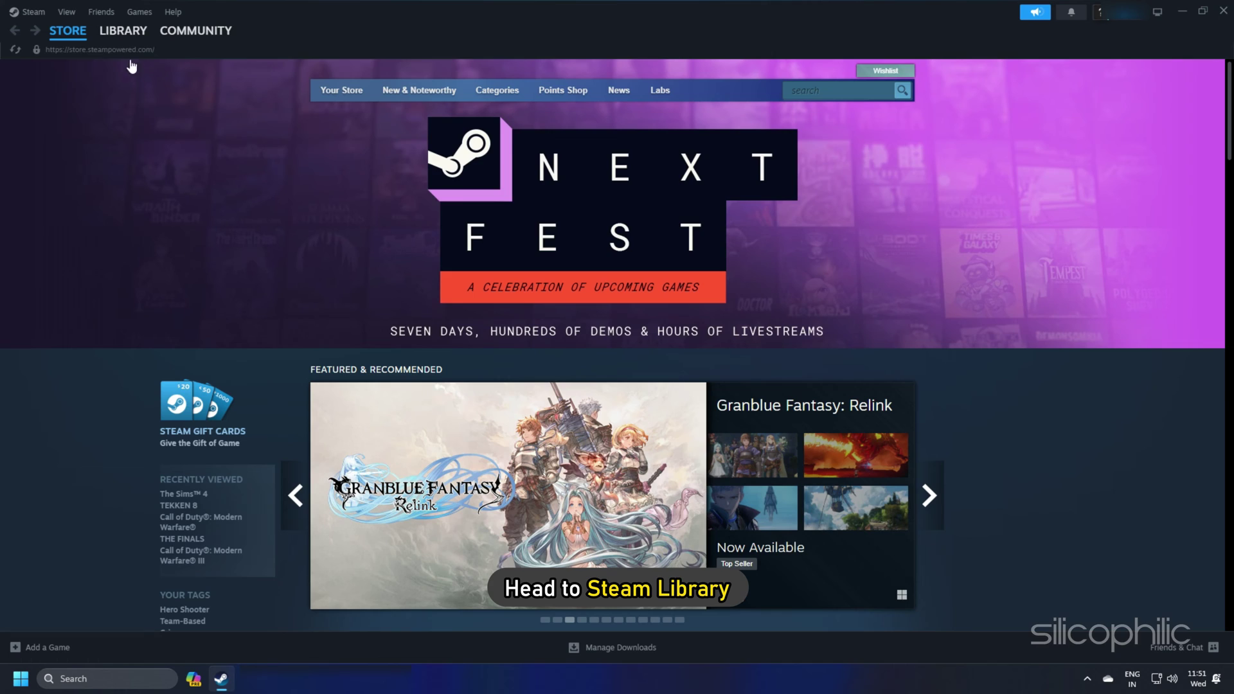
# Step: Verify the integrity of TEKKEN 8 - DEMO's installed files from its Library properties
pyautogui.click(123, 31)
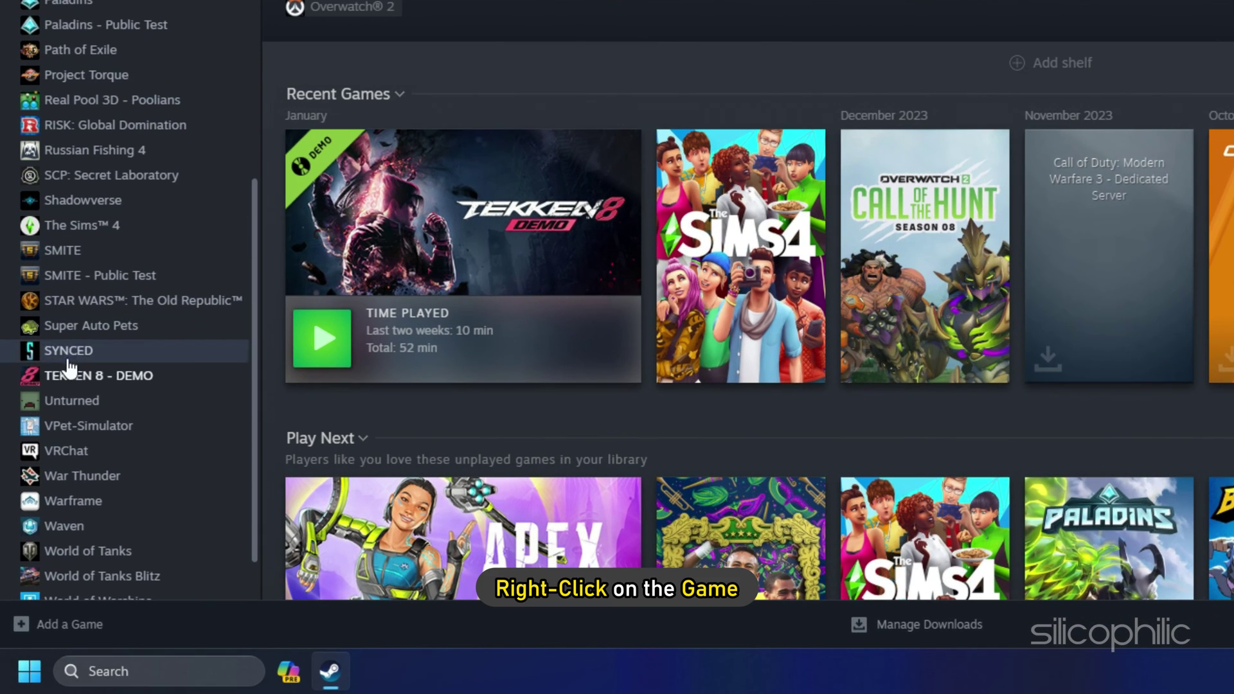
pyautogui.rightClick(72, 398)
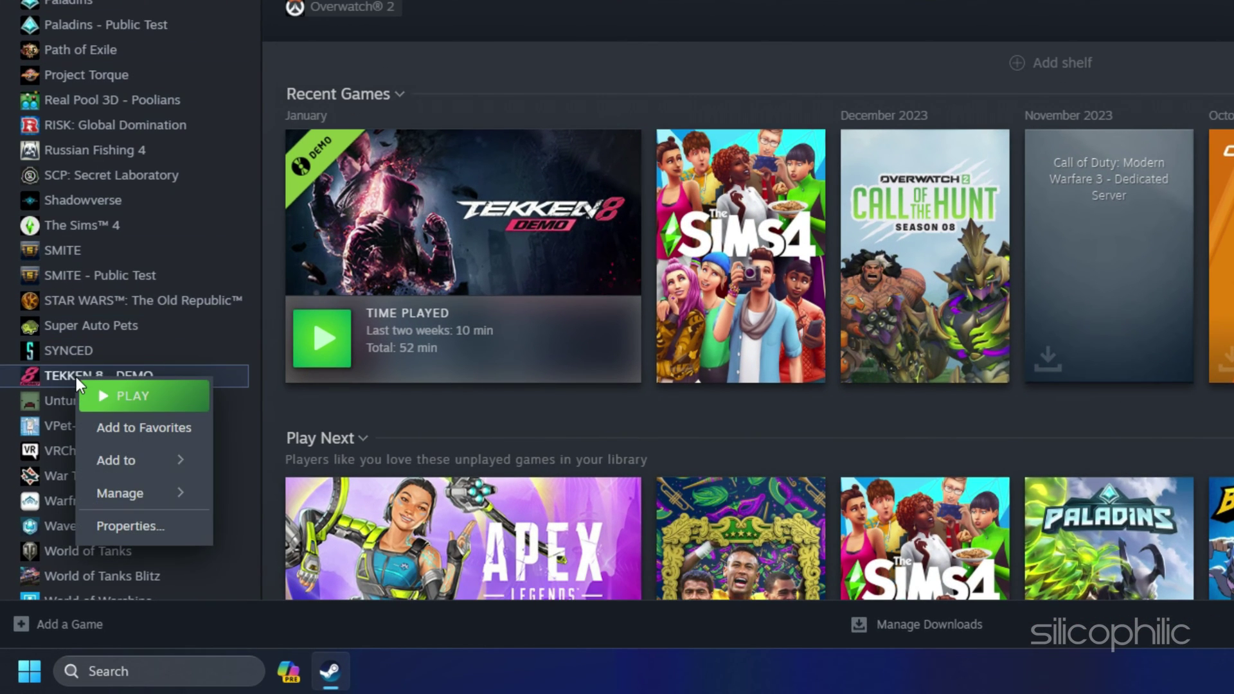
pyautogui.click(122, 525)
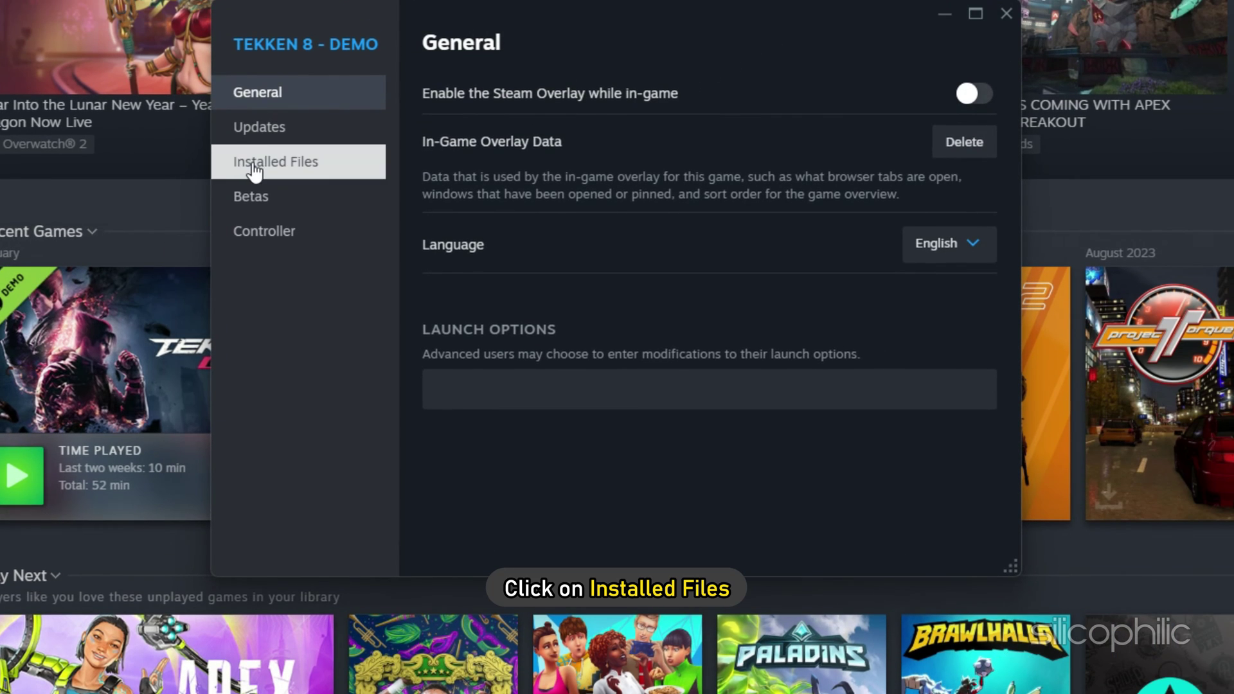
pyautogui.click(255, 165)
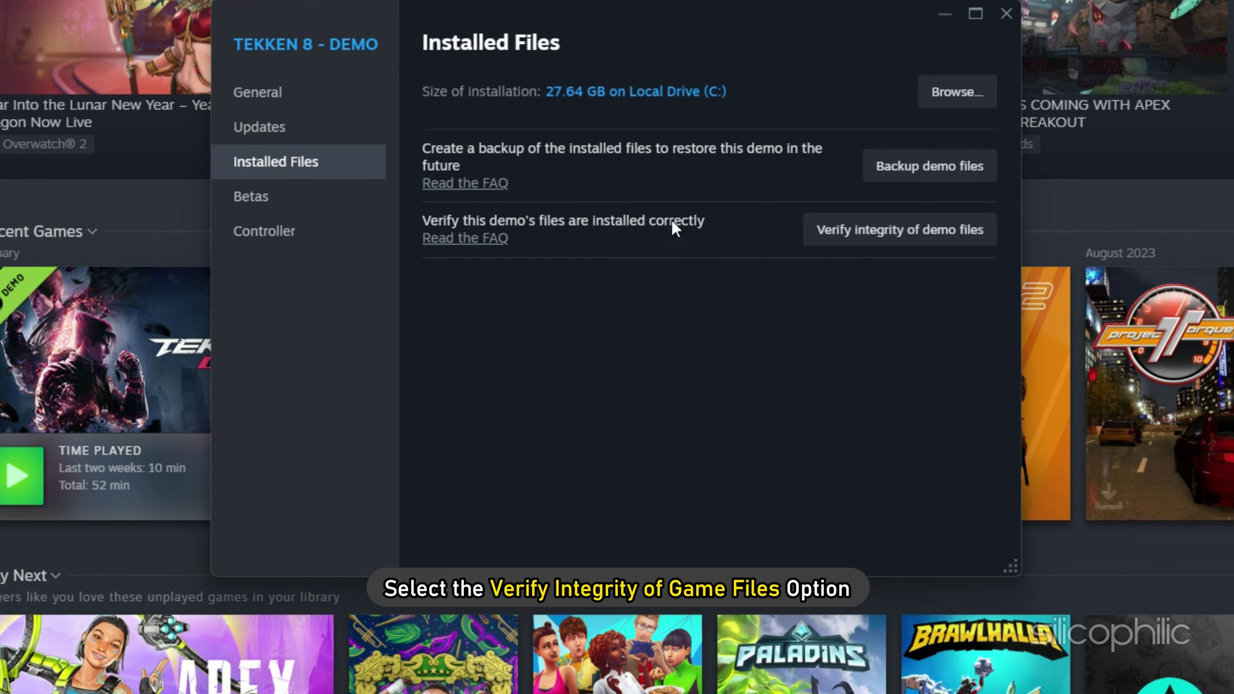
pyautogui.click(880, 239)
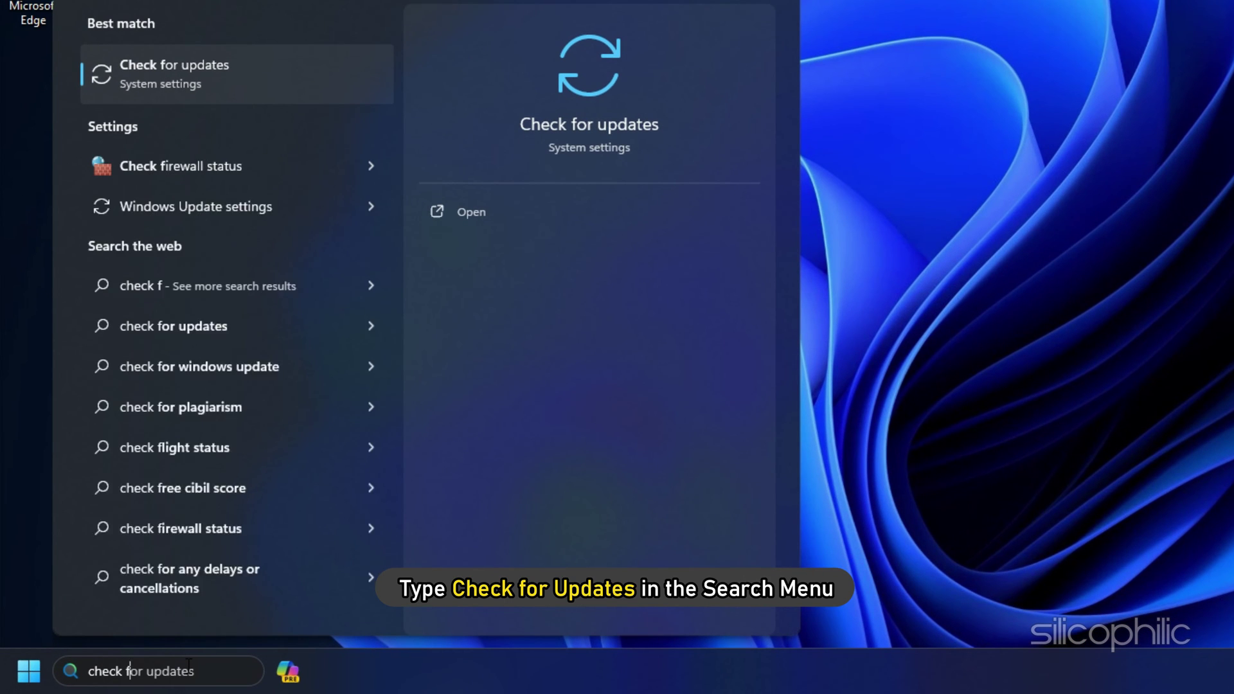
# Step: Find 'check for updates' in Start and run a new Windows Update check
pyautogui.write('or updates')
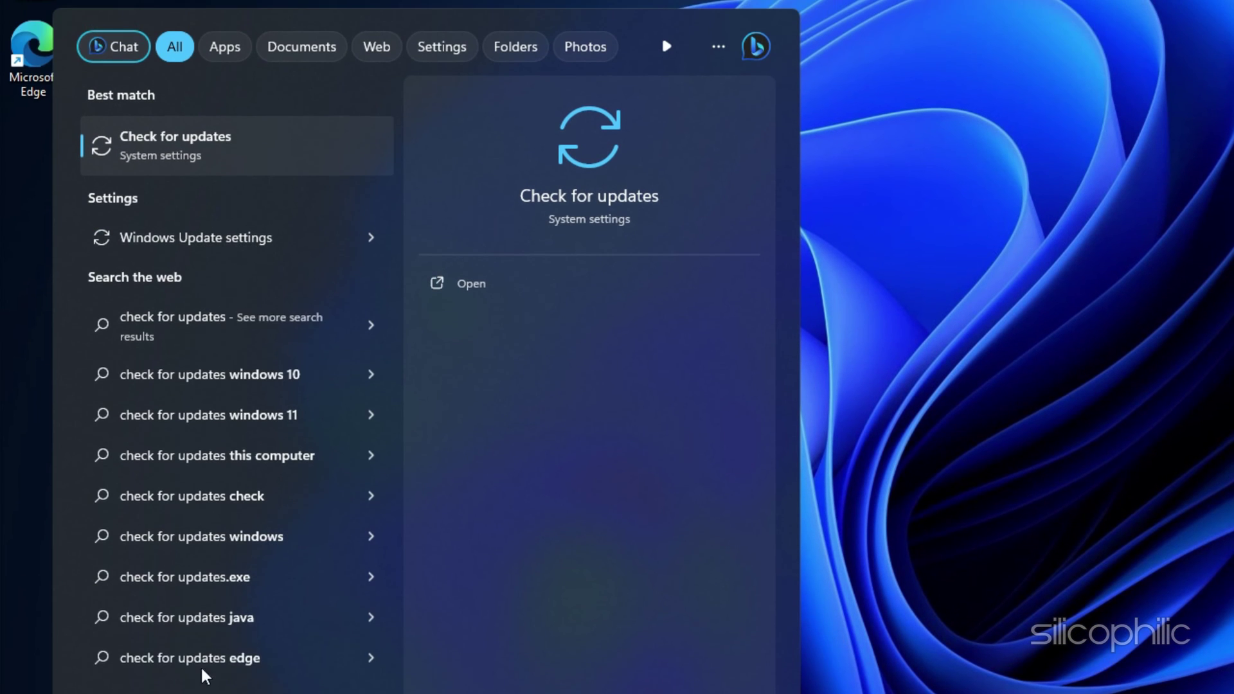
pyautogui.click(100, 158)
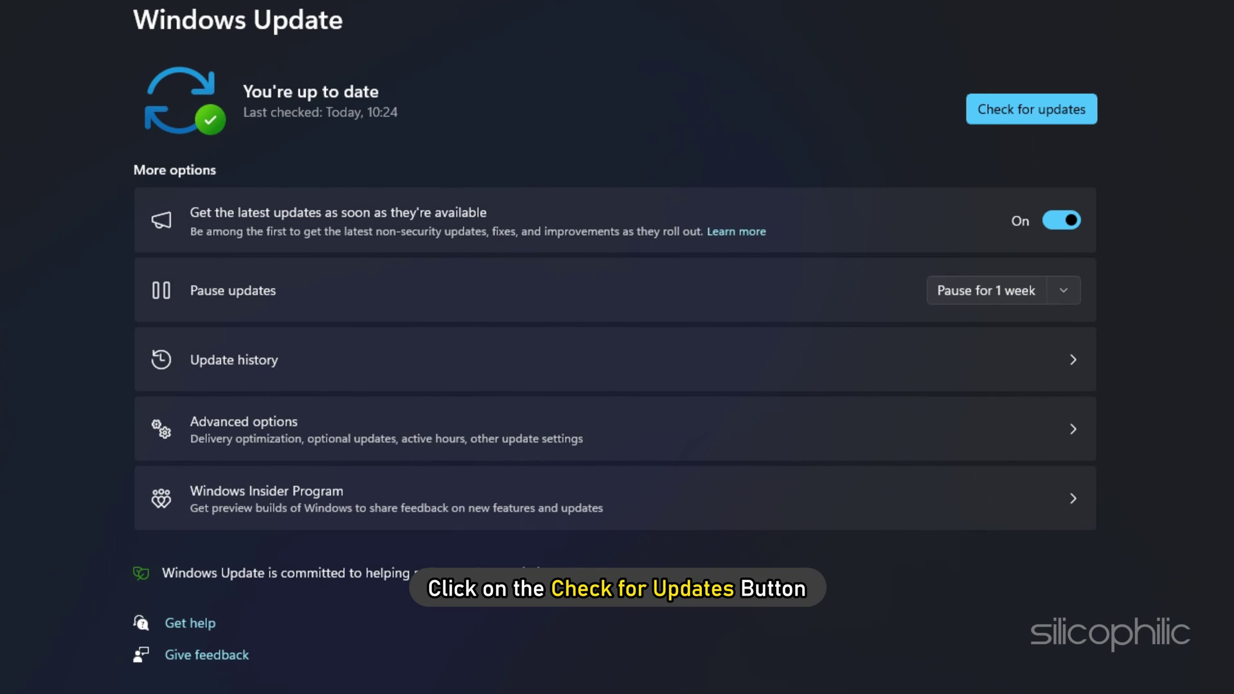
pyautogui.click(1022, 115)
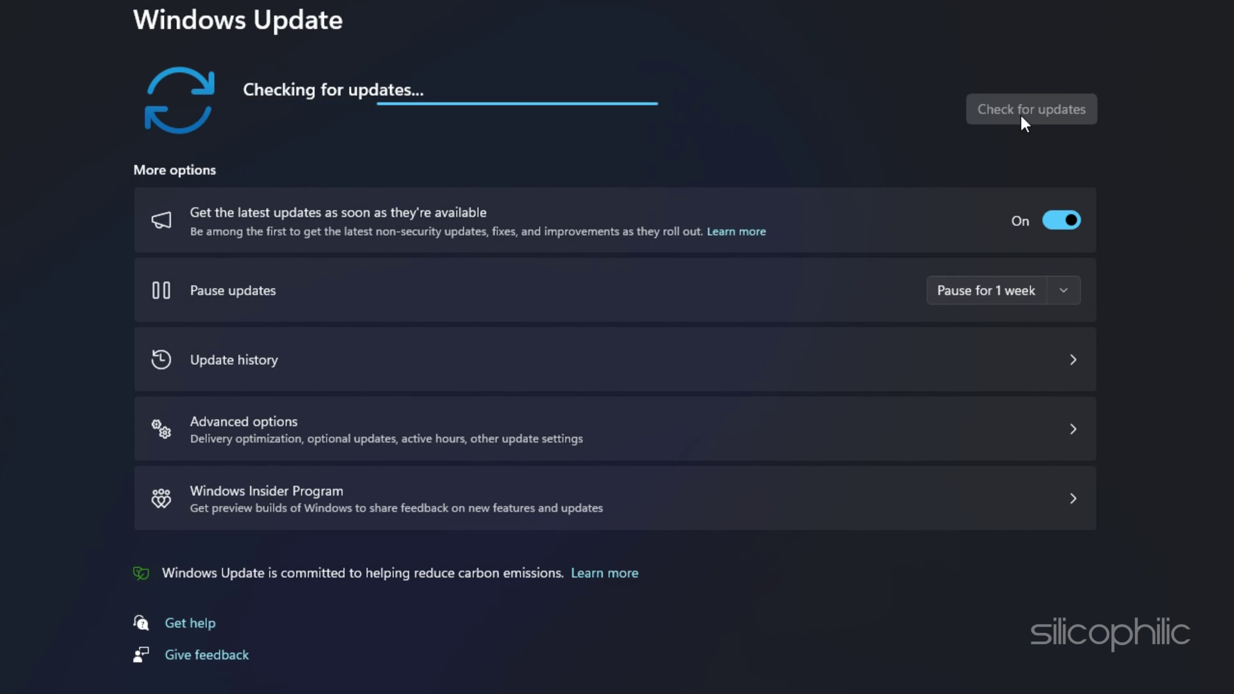